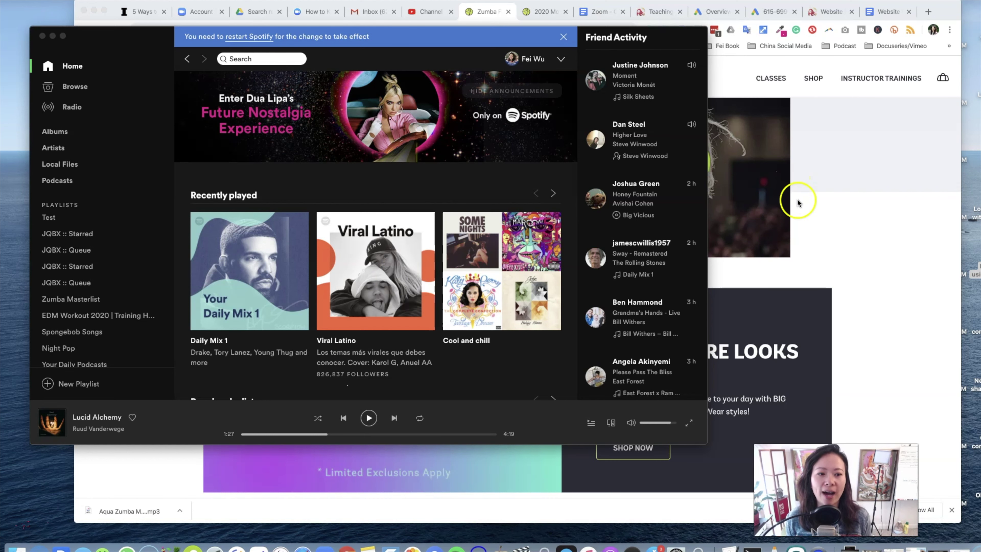
# Switch to the Zumba website in the browser and open the signed-in instructor's My ZIN Home dashboard.
pyautogui.click(842, 229)
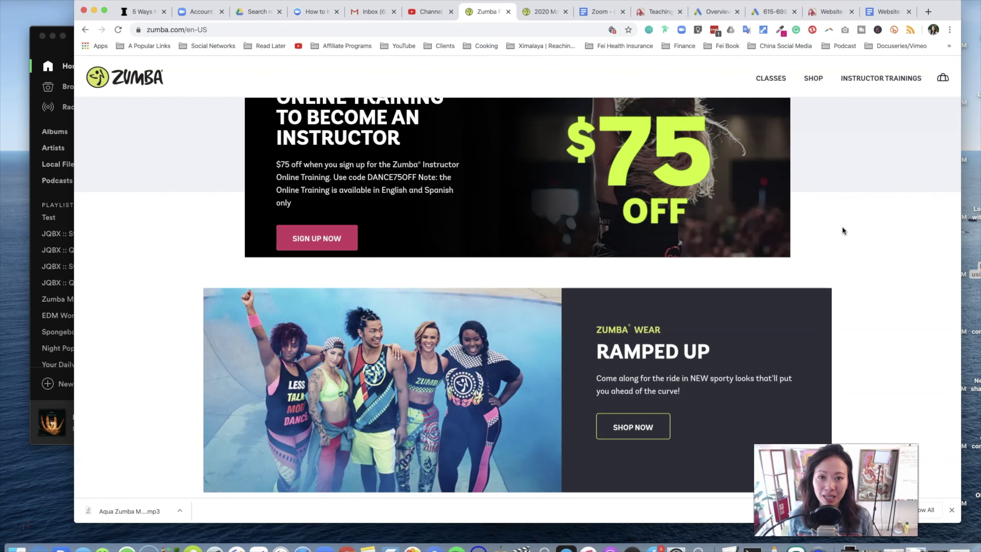
pyautogui.scroll(6, 791, 170)
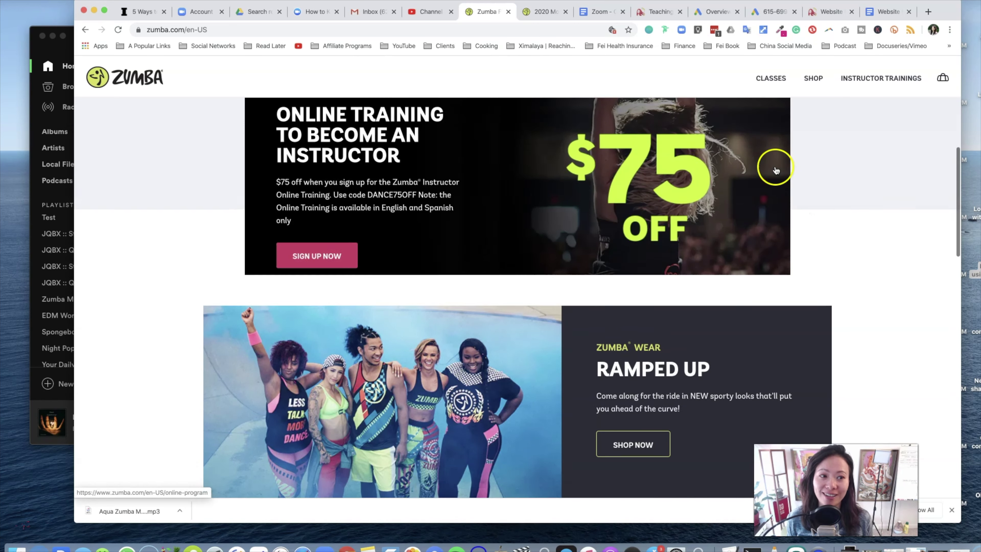
pyautogui.scroll(1, 827, 164)
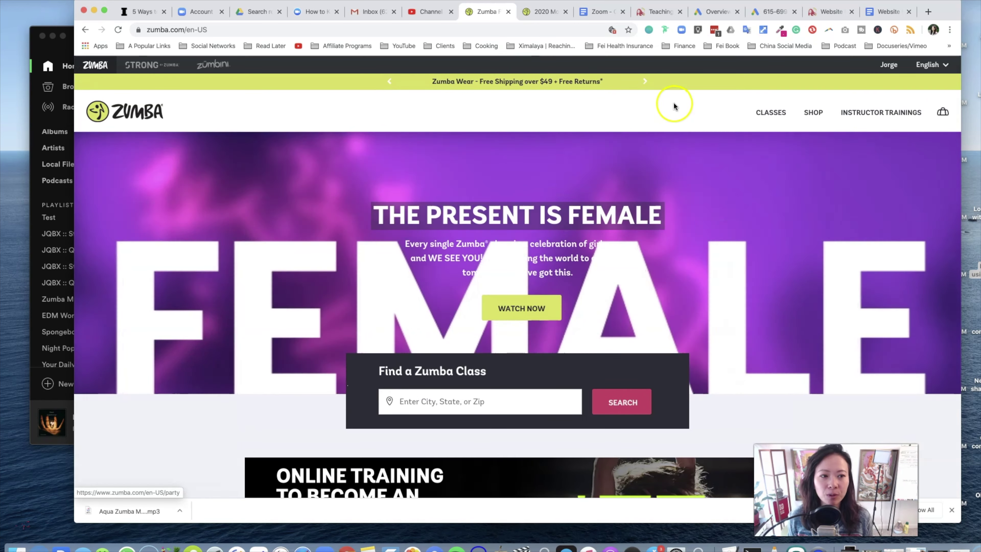
pyautogui.click(183, 30)
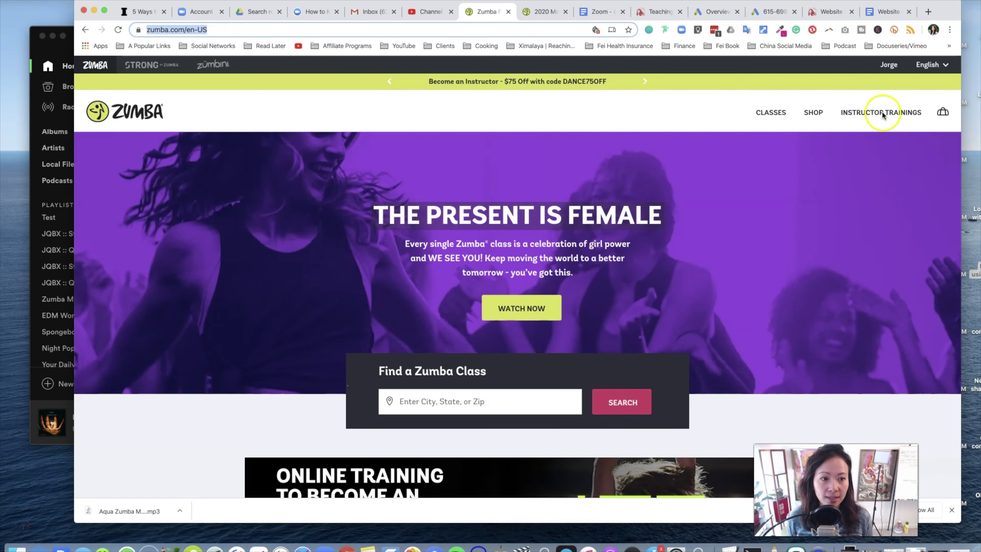
pyautogui.click(859, 86)
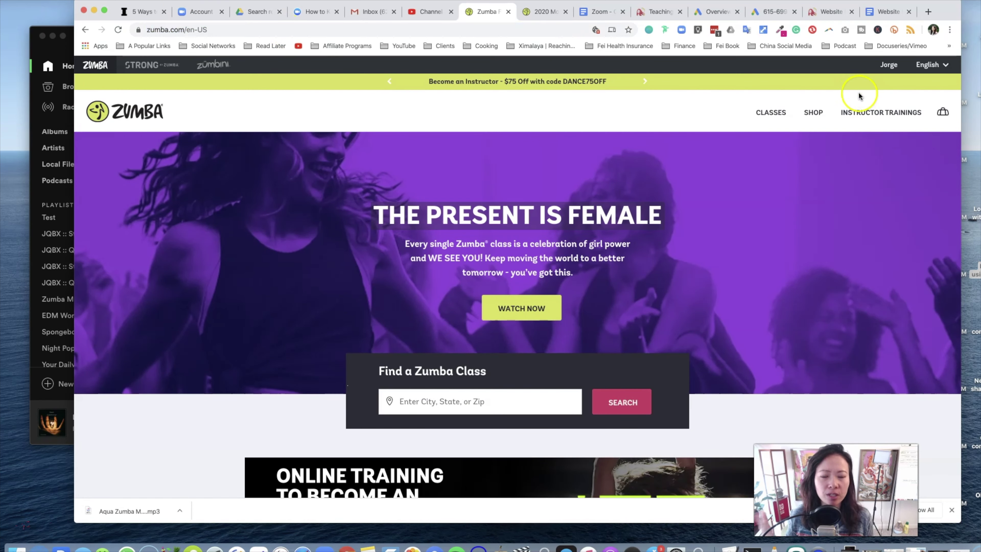
pyautogui.click(883, 66)
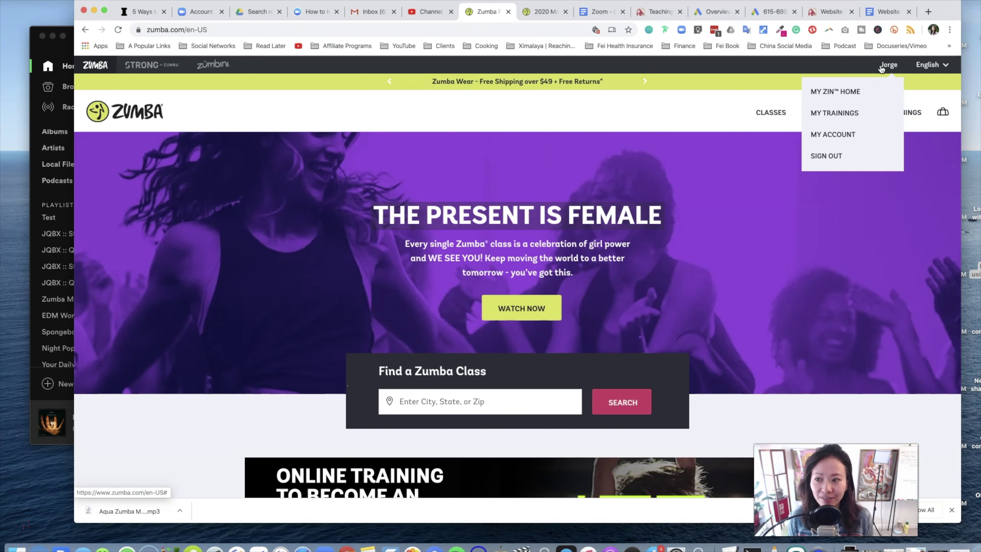
pyautogui.click(891, 70)
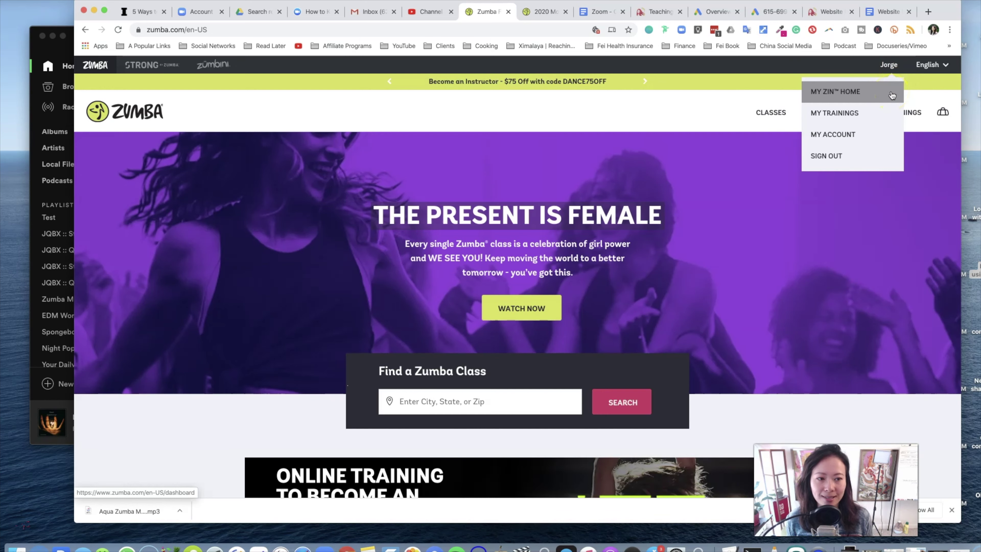
pyautogui.click(891, 92)
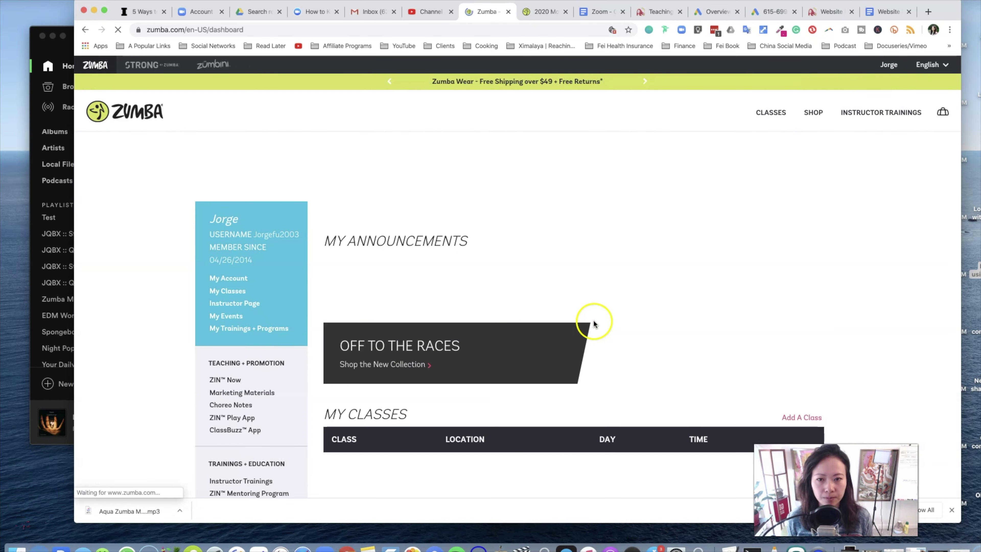
# Open ZIN Now from the dashboard's Teaching + Promotion section and go to the Specialties music category.
pyautogui.scroll(-6, 594, 322)
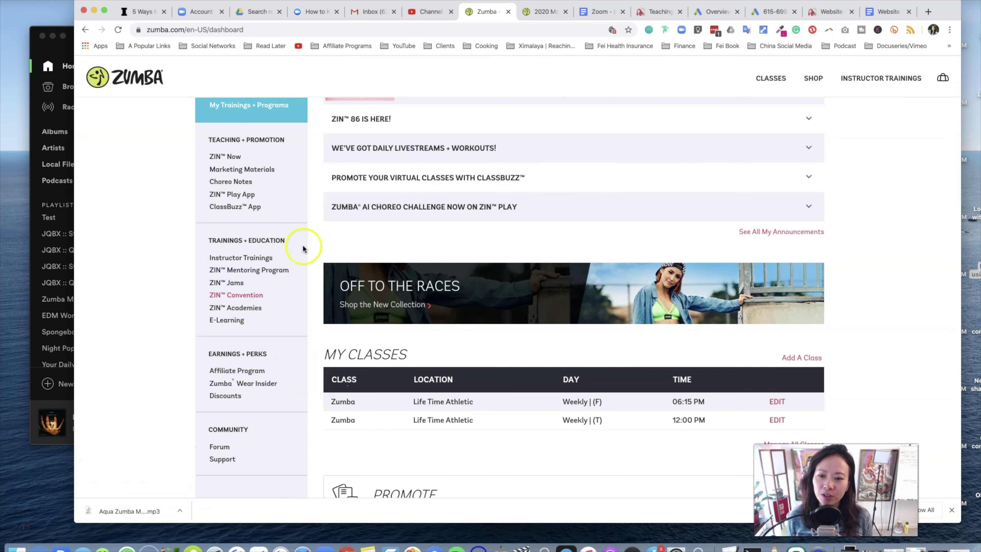
pyautogui.click(237, 156)
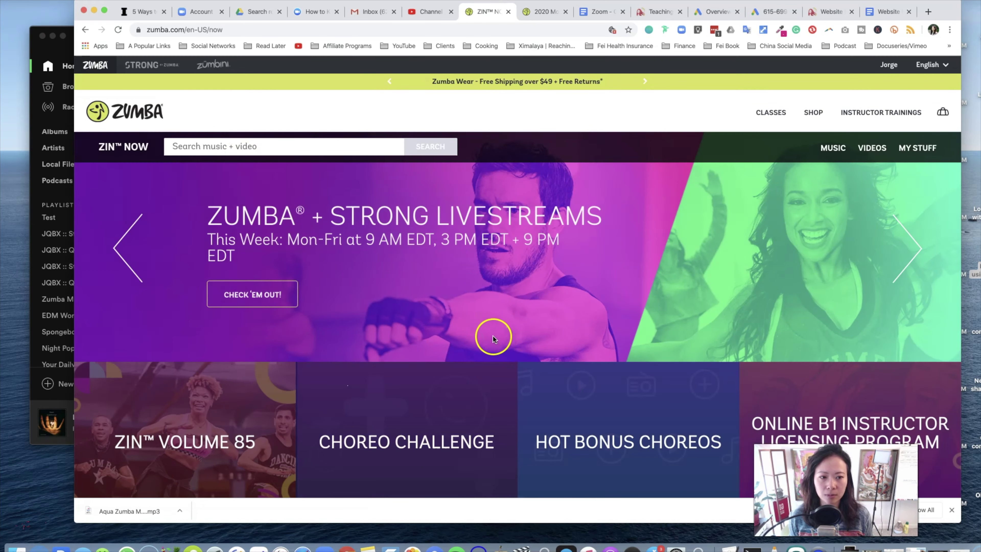
pyautogui.moveTo(827, 151)
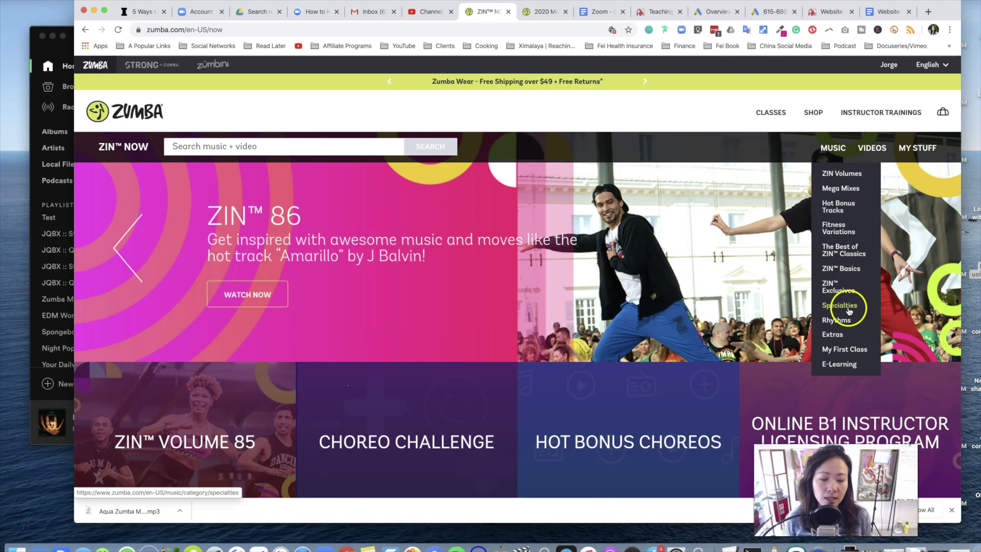
pyautogui.click(849, 307)
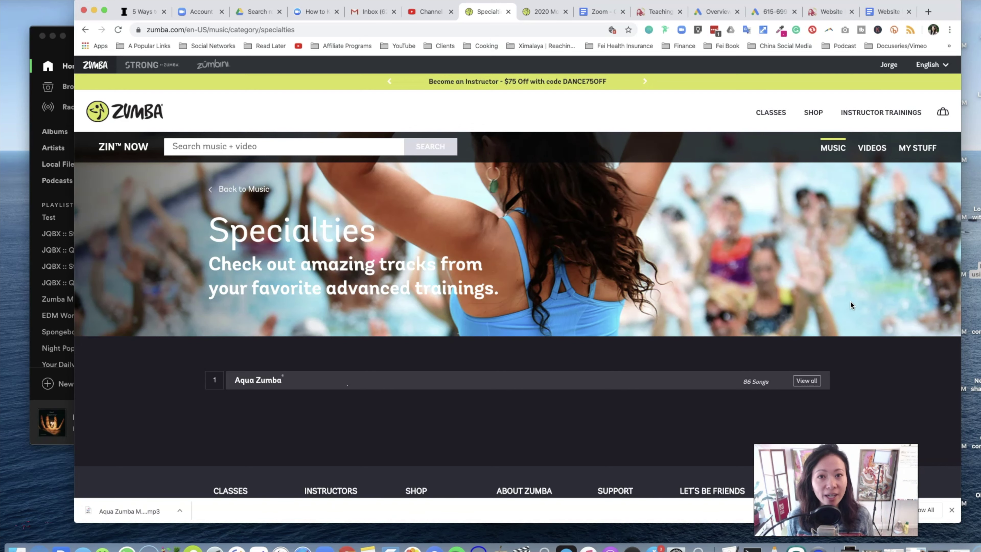
# Open the 2020 Monthly Music track list within the Aqua Zumba specialty.
pyautogui.scroll(-3, 850, 301)
pyautogui.click(284, 285)
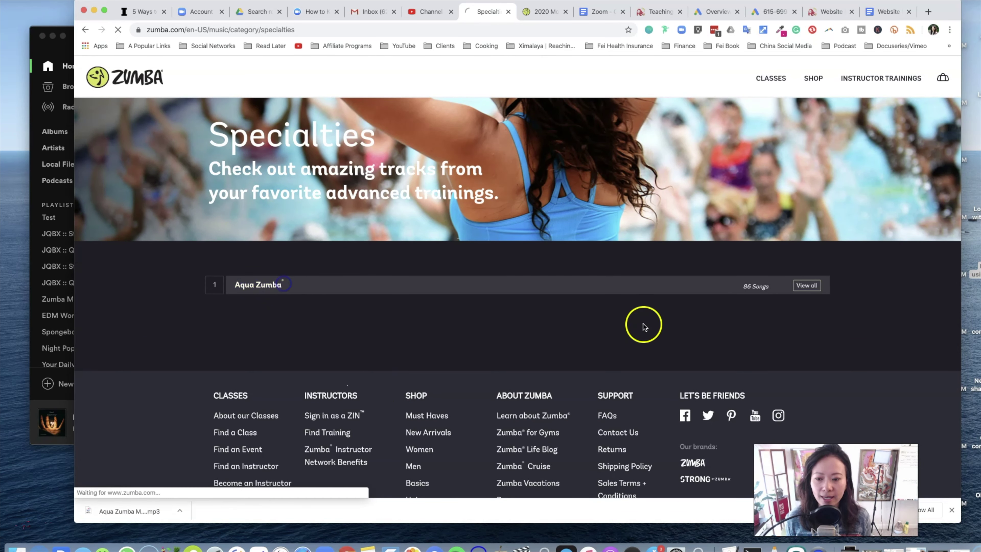
pyautogui.scroll(-3, 452, 333)
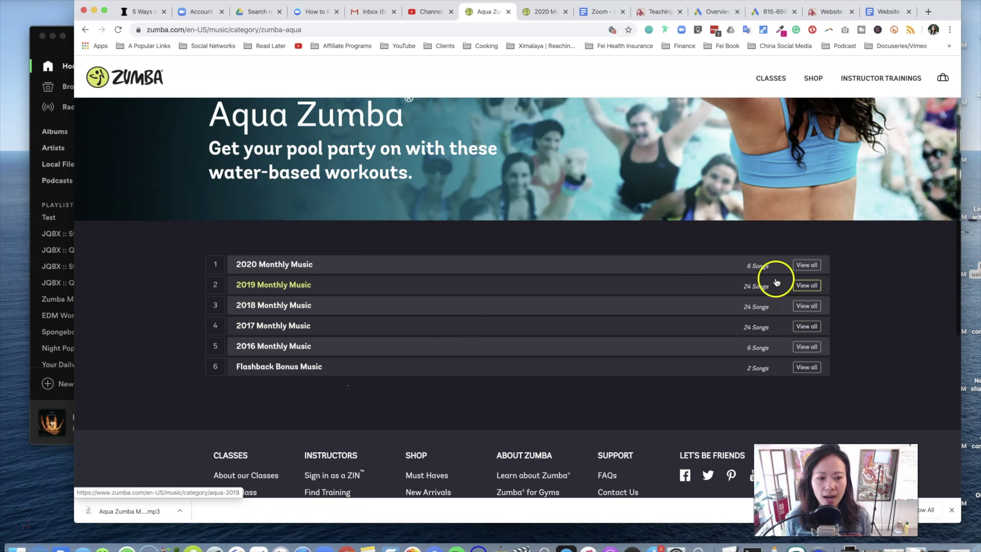
pyautogui.scroll(-2, 767, 280)
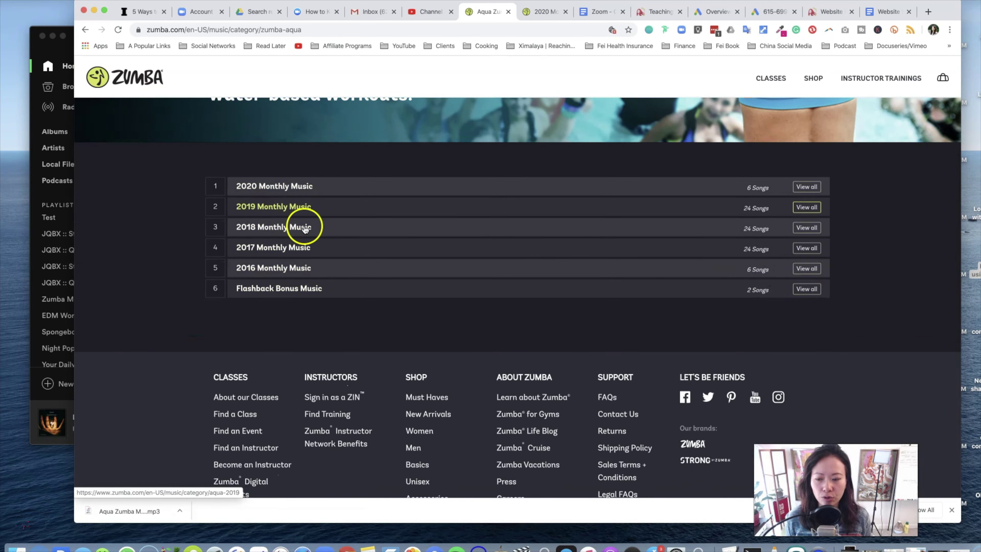
pyautogui.click(299, 189)
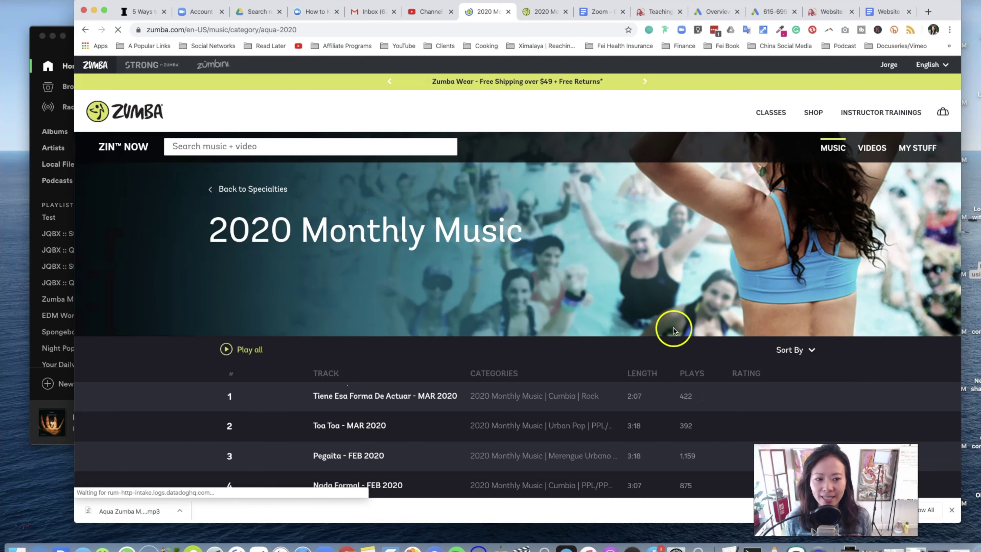
# Download the track "Toa Toa - MAR 2020" from the 2020 Monthly Music list.
pyautogui.scroll(-2, 651, 338)
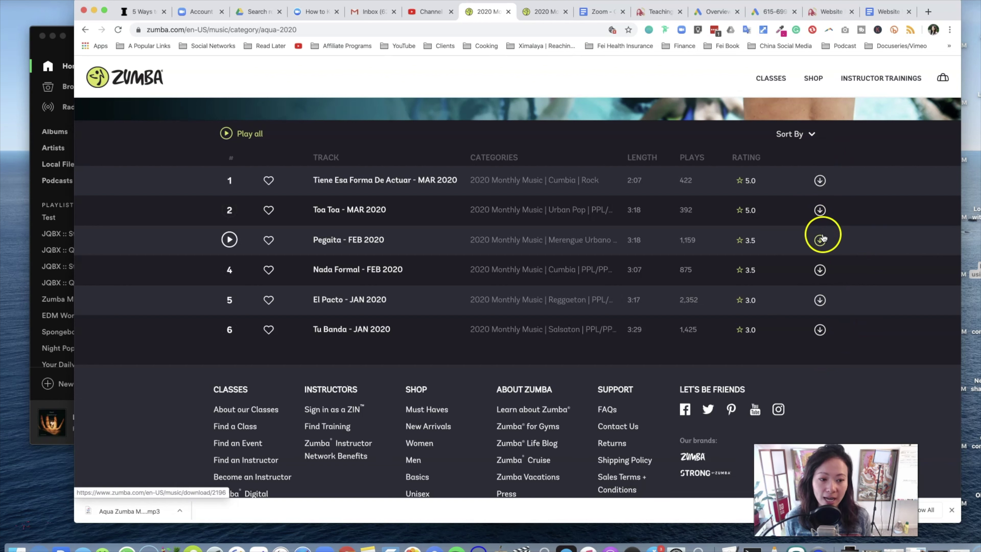
pyautogui.click(819, 209)
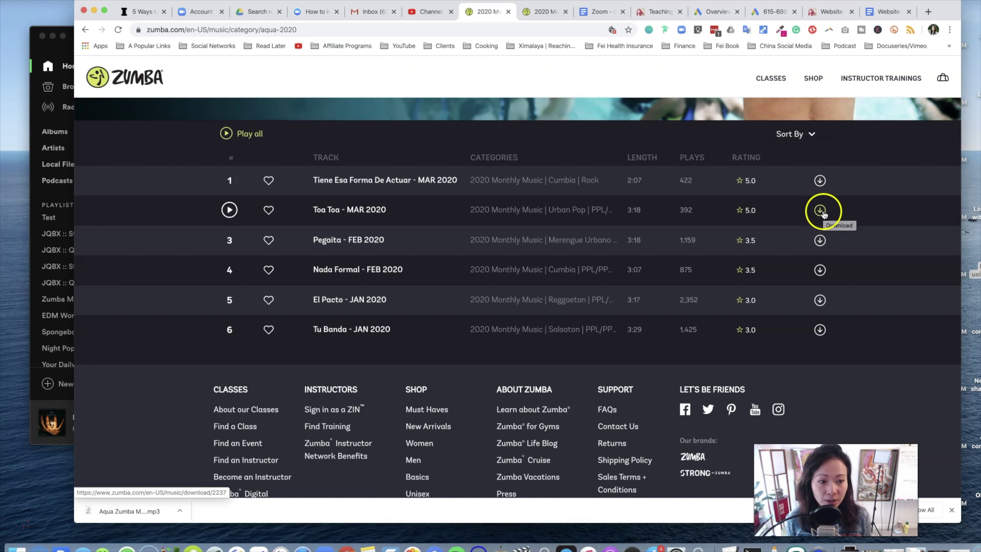
pyautogui.click(820, 211)
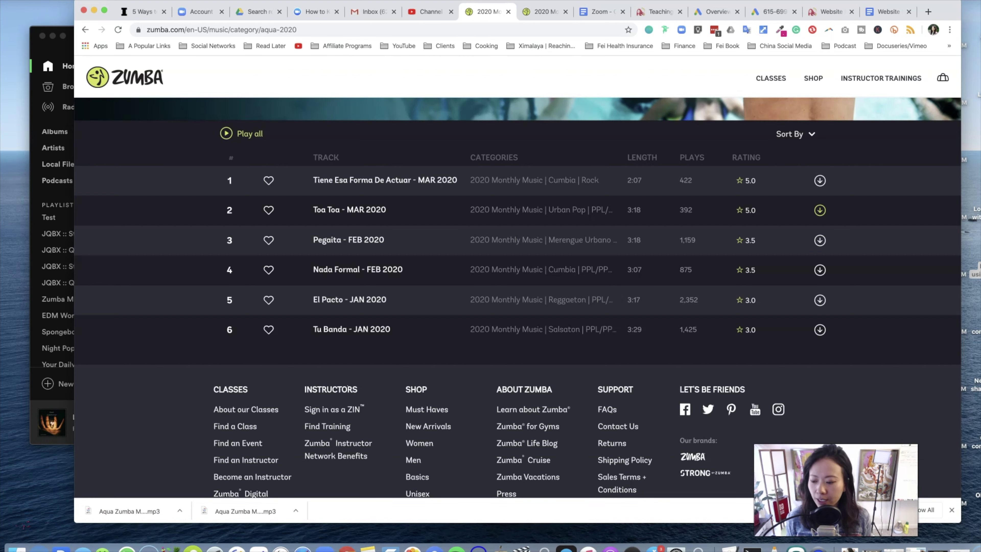
# Switch to Finder and move the three Aqua Zumba MP3 files from Downloads into the personal Zumba music folder inside Music.
pyautogui.click(18, 547)
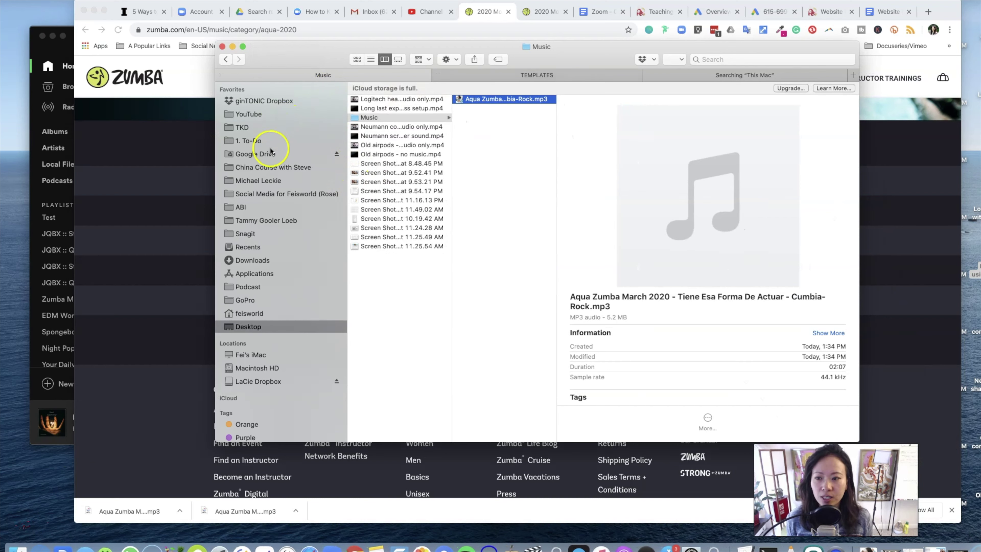
pyautogui.click(386, 117)
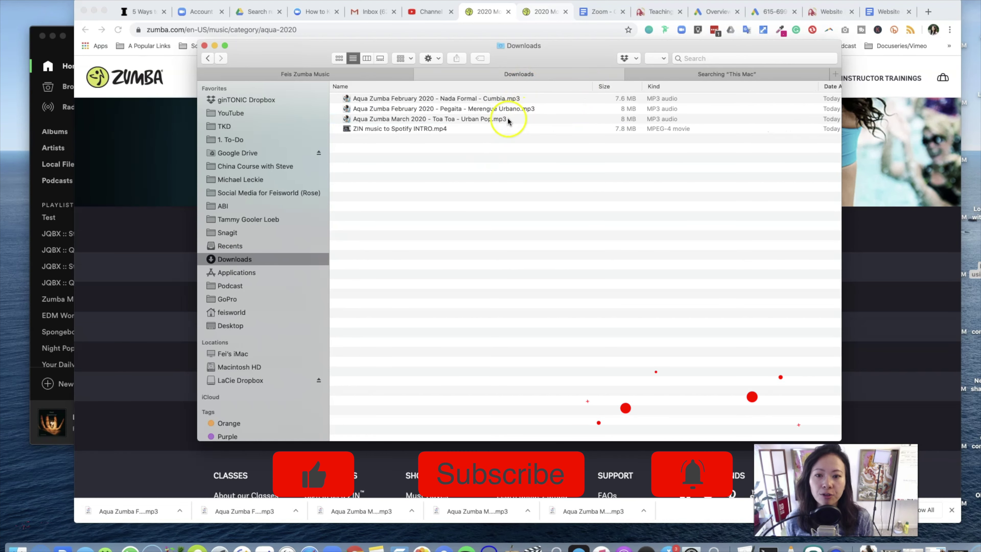
pyautogui.click(507, 119)
pyautogui.keyDown('shift'); pyautogui.click(515, 98); pyautogui.keyUp('shift')
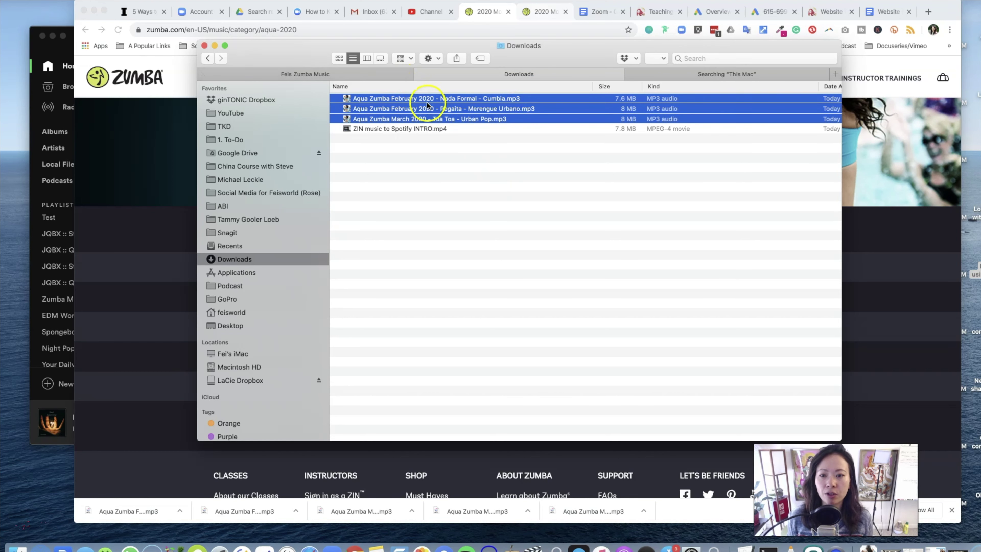
pyautogui.click(401, 76)
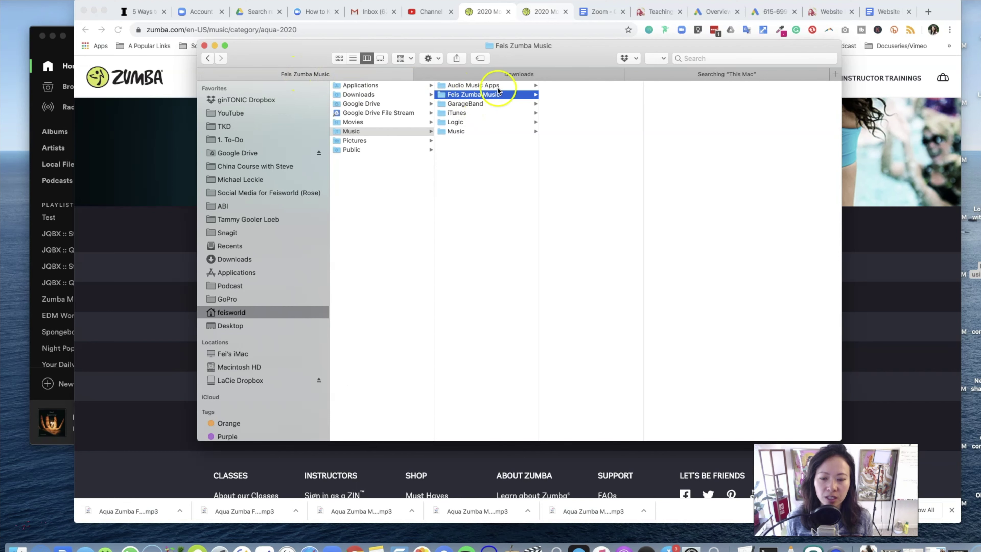
pyautogui.click(506, 74)
pyautogui.moveTo(417, 99); pyautogui.dragTo(390, 77)
pyautogui.click(390, 76)
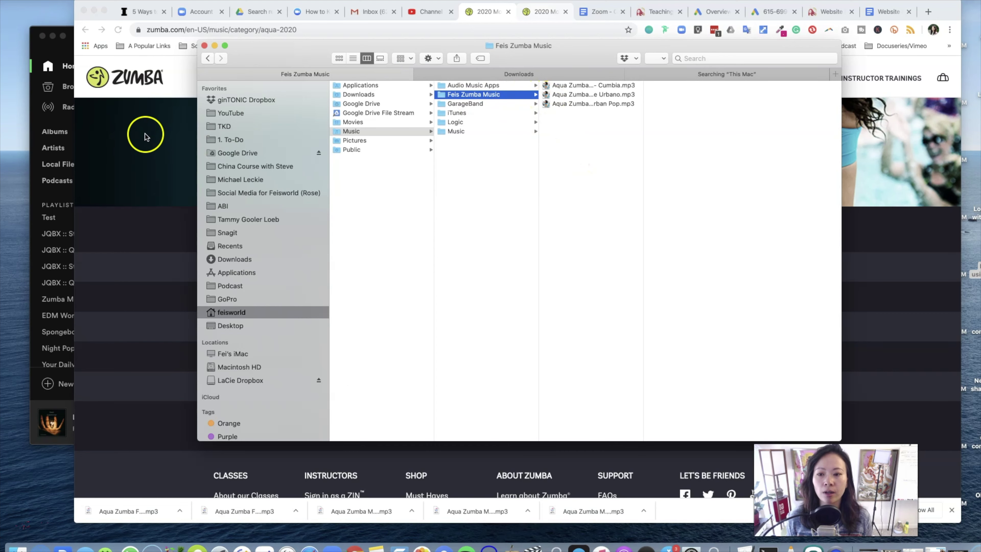
# Switch to Spotify, bring its window to the front and open the Settings page.
pyautogui.click(64, 44)
pyautogui.moveTo(93, 41); pyautogui.dragTo(112, 34)
pyautogui.click(109, 157)
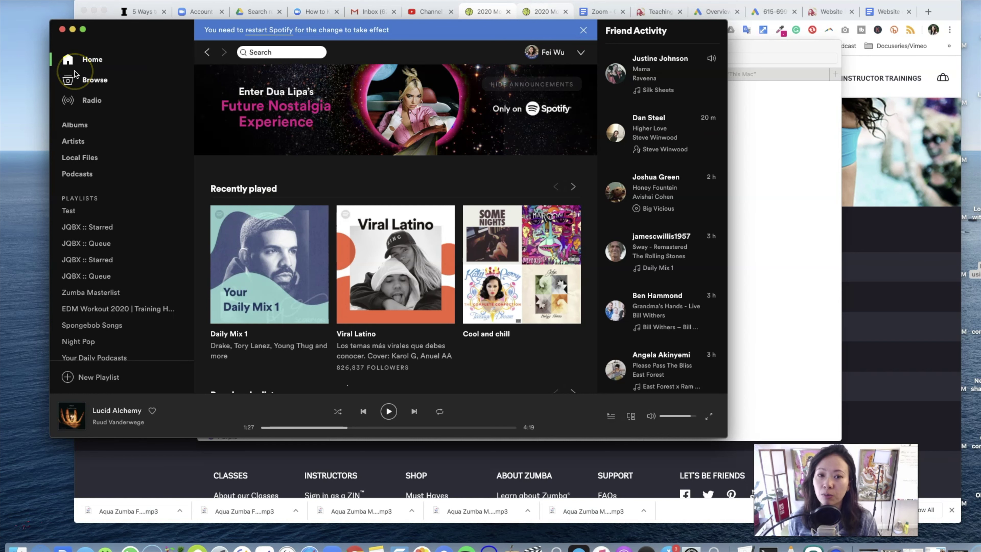
pyautogui.click(581, 53)
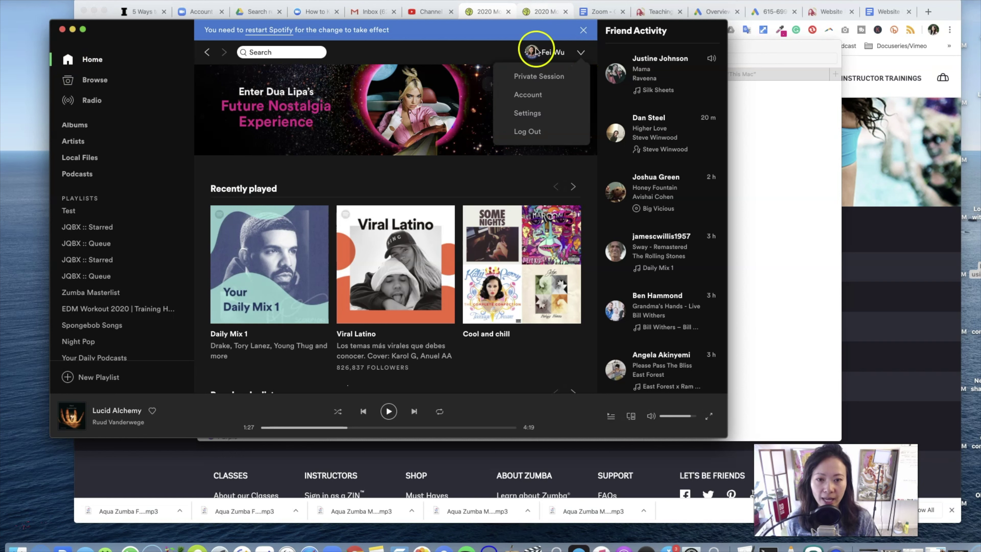
pyautogui.click(541, 112)
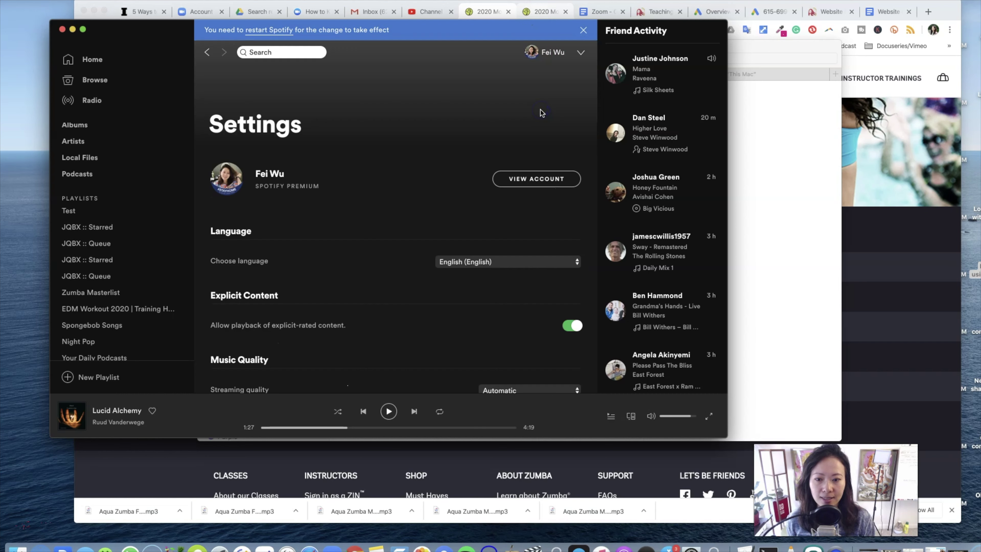
# Show Spotify's advanced settings below the Autoplay section.
pyautogui.scroll(-5, 536, 332)
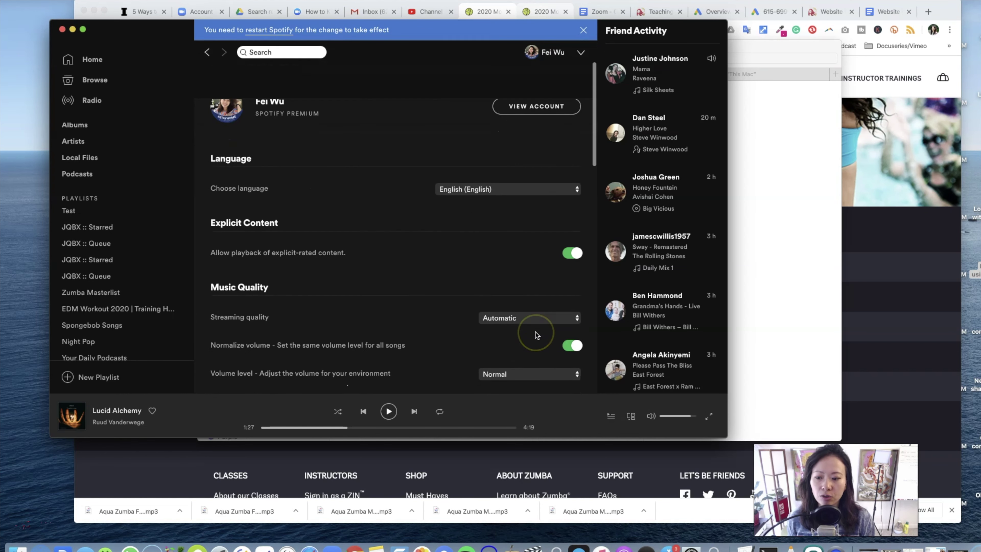
pyautogui.scroll(-10, 536, 333)
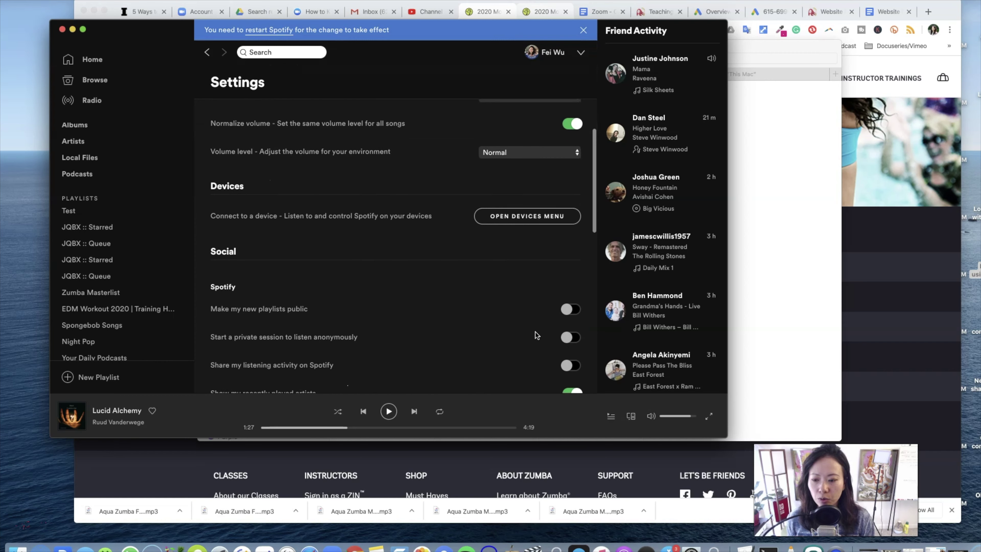
pyautogui.scroll(-10, 535, 334)
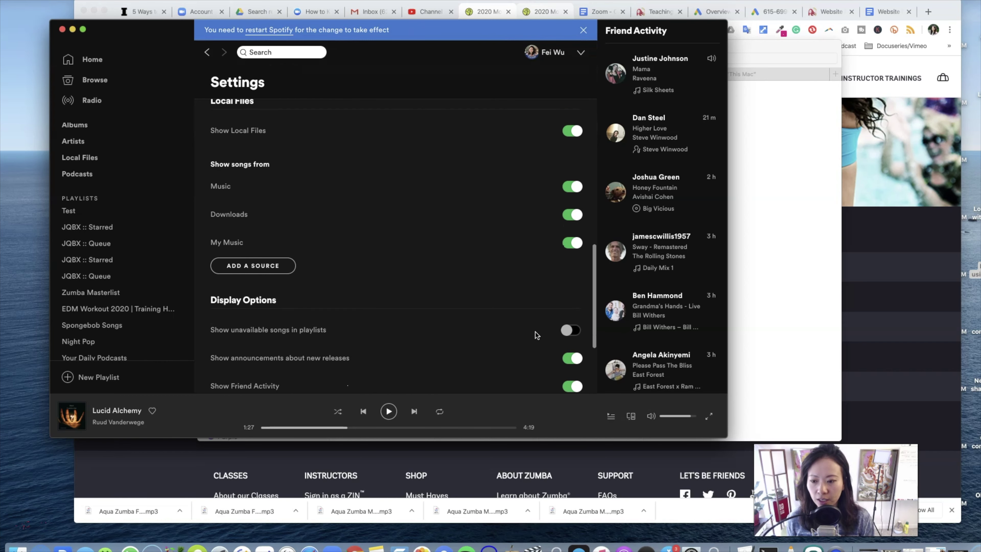
pyautogui.scroll(-5, 341, 333)
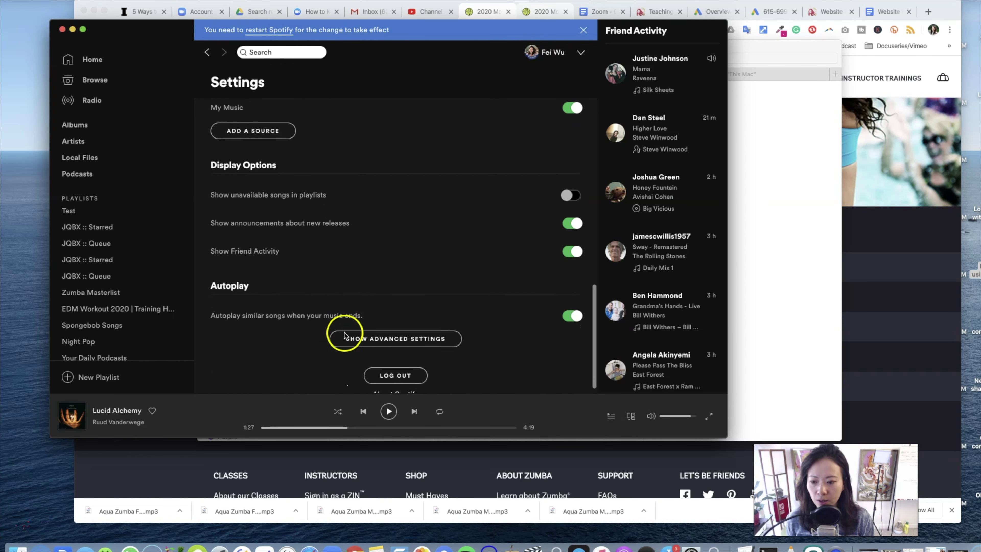
pyautogui.click(398, 342)
# Add the personal Zumba music folder inside the home folder's Music directory as an enabled source for Spotify's local files.
pyautogui.scroll(-3, 463, 342)
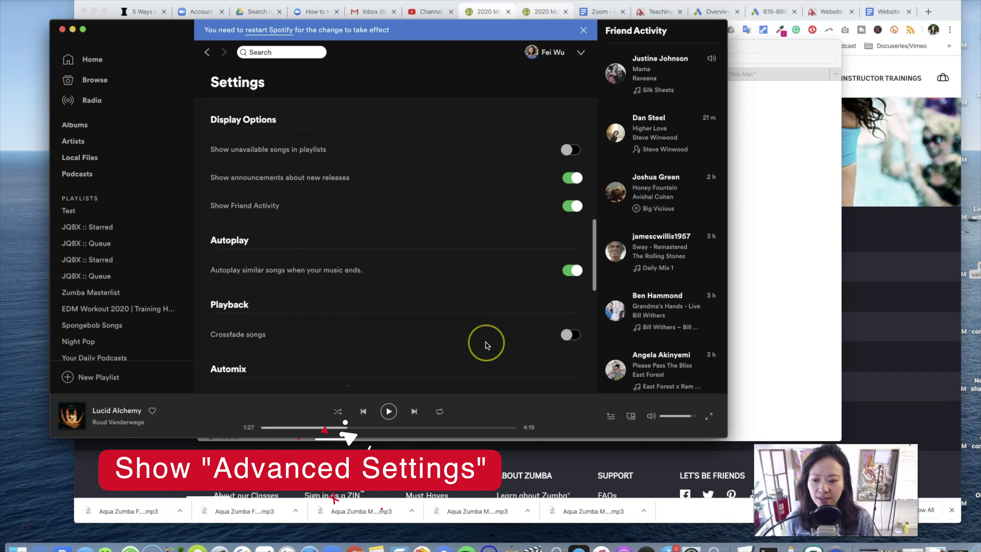
pyautogui.scroll(-2, 389, 317)
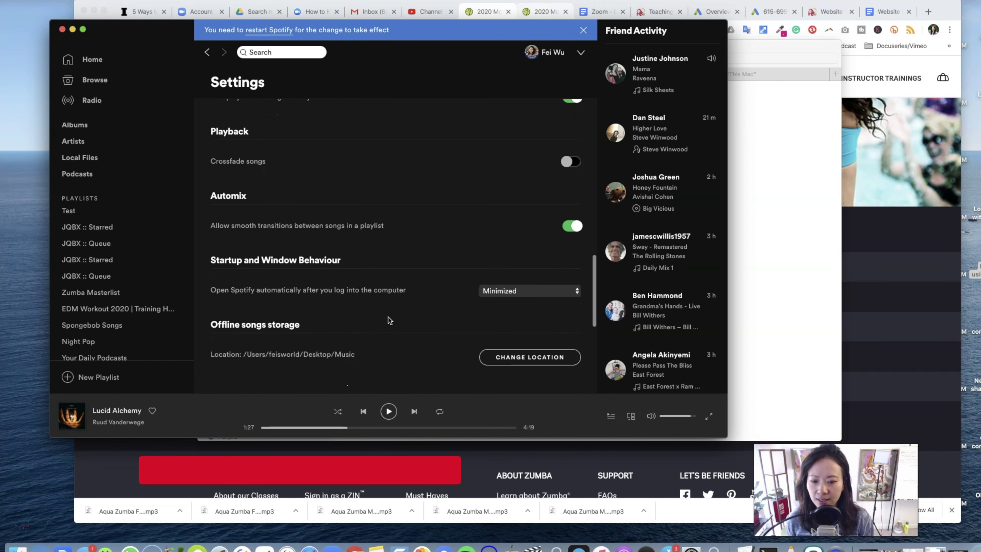
pyautogui.scroll(15, 422, 318)
pyautogui.scroll(-1, 421, 319)
pyautogui.scroll(-6, 421, 318)
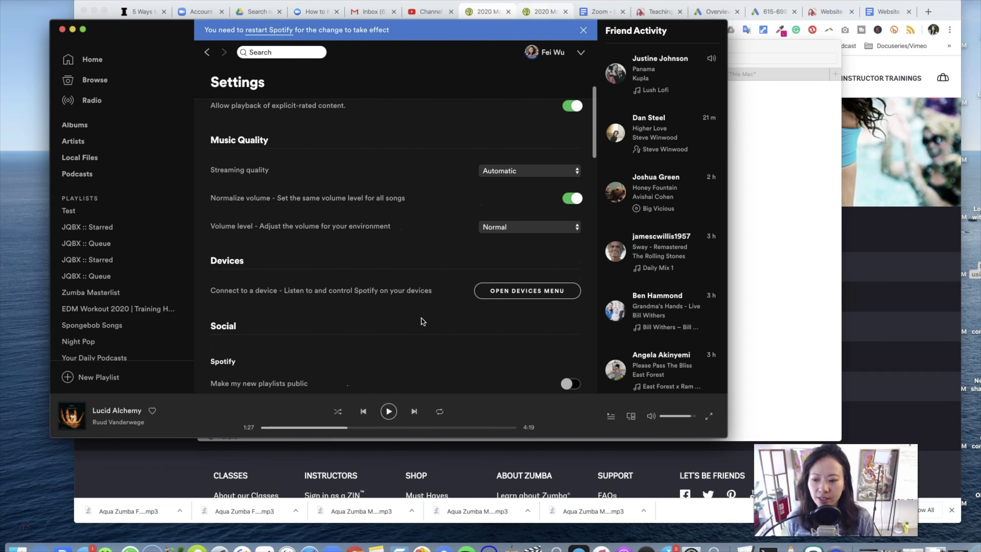
pyautogui.scroll(1, 422, 318)
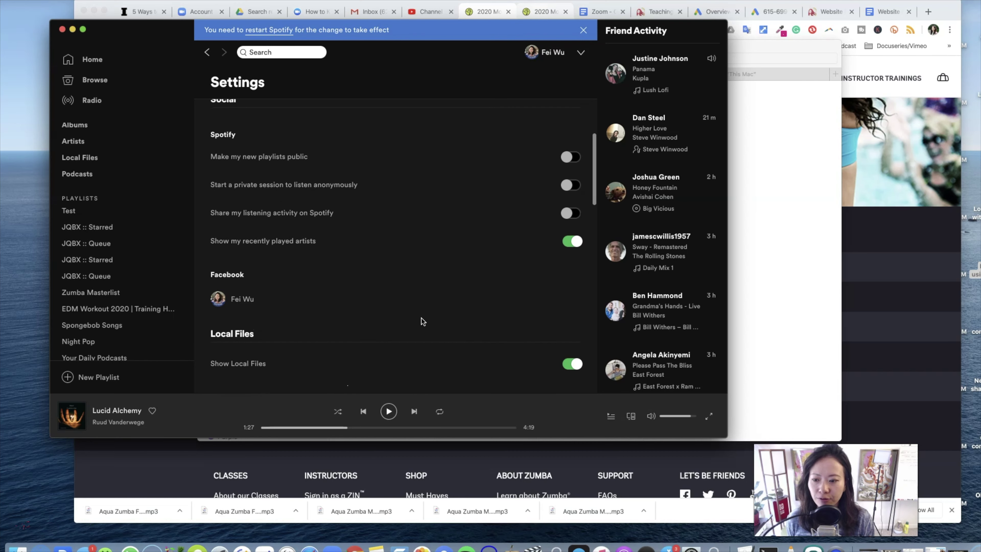
pyautogui.scroll(-5, 422, 318)
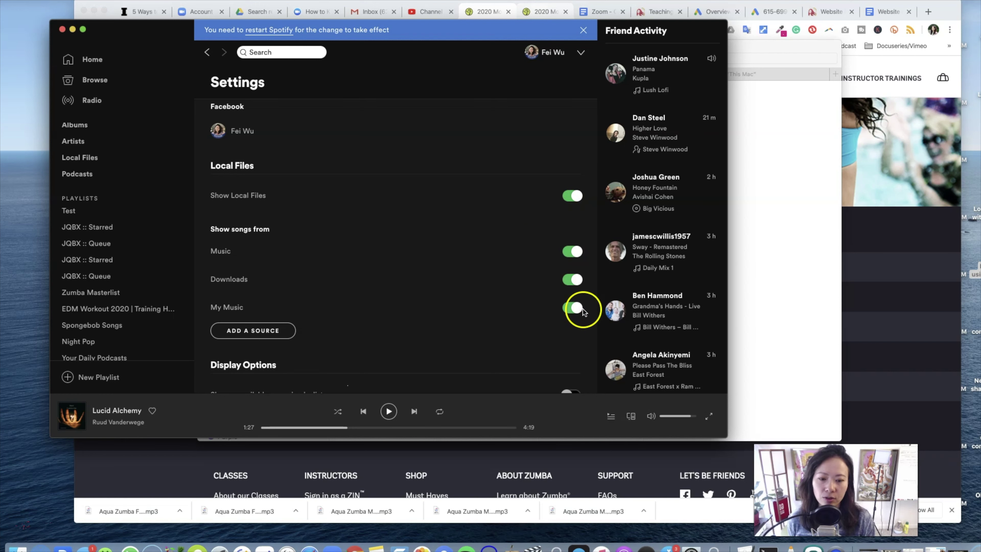
pyautogui.click(281, 332)
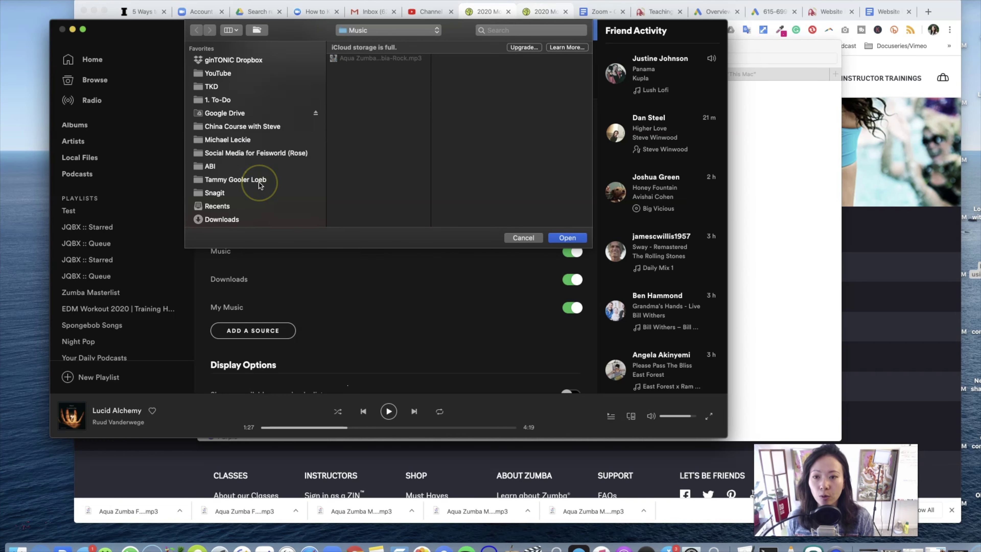
pyautogui.scroll(-5, 259, 182)
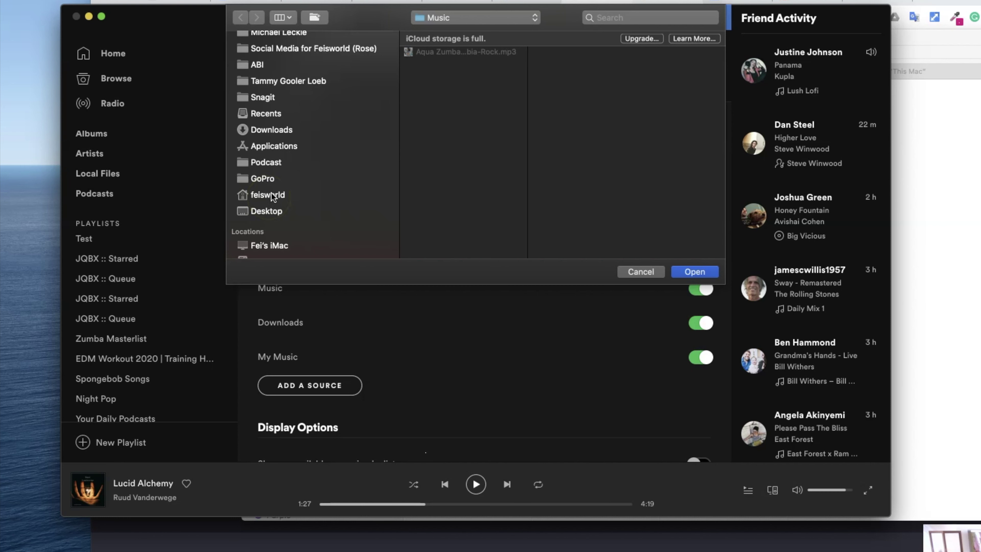
pyautogui.click(271, 193)
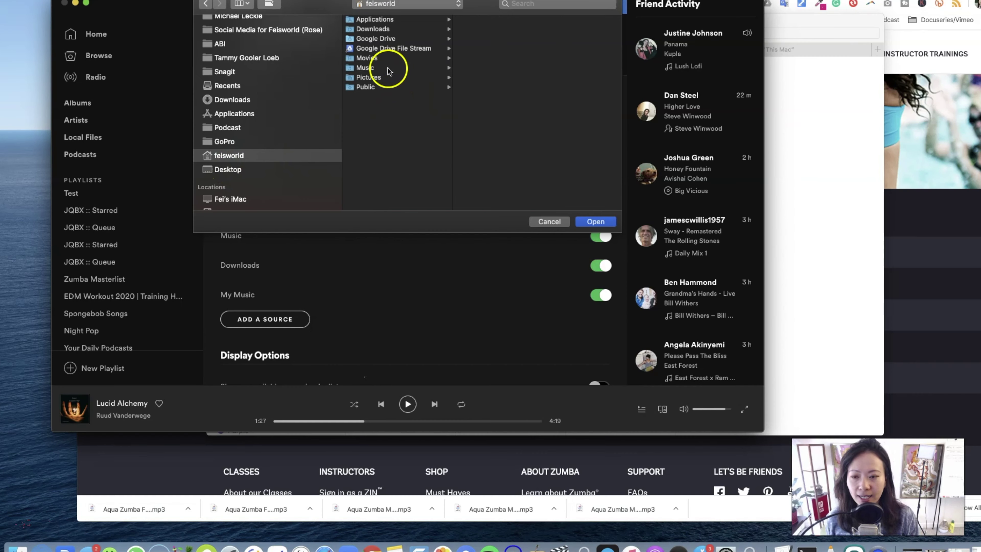
pyautogui.click(458, 95)
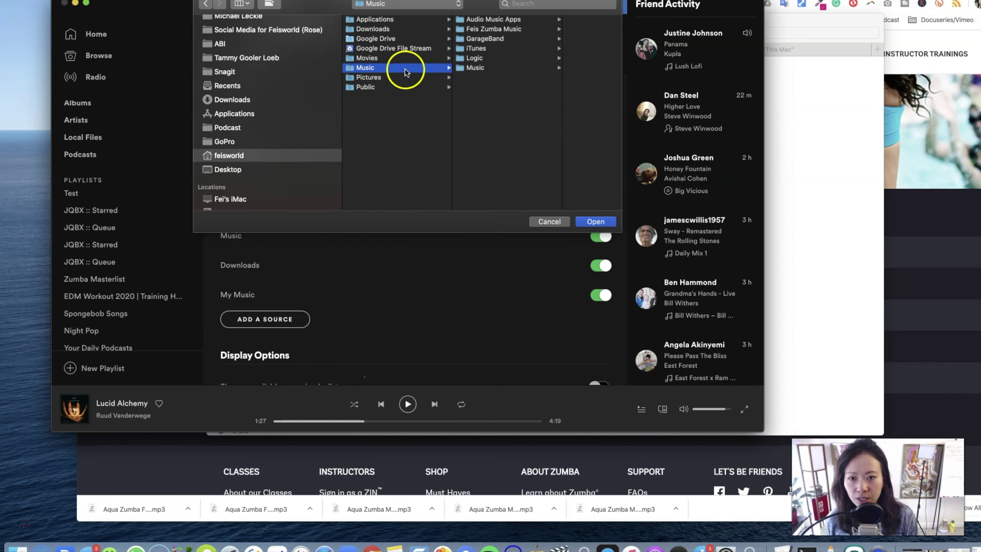
pyautogui.click(521, 29)
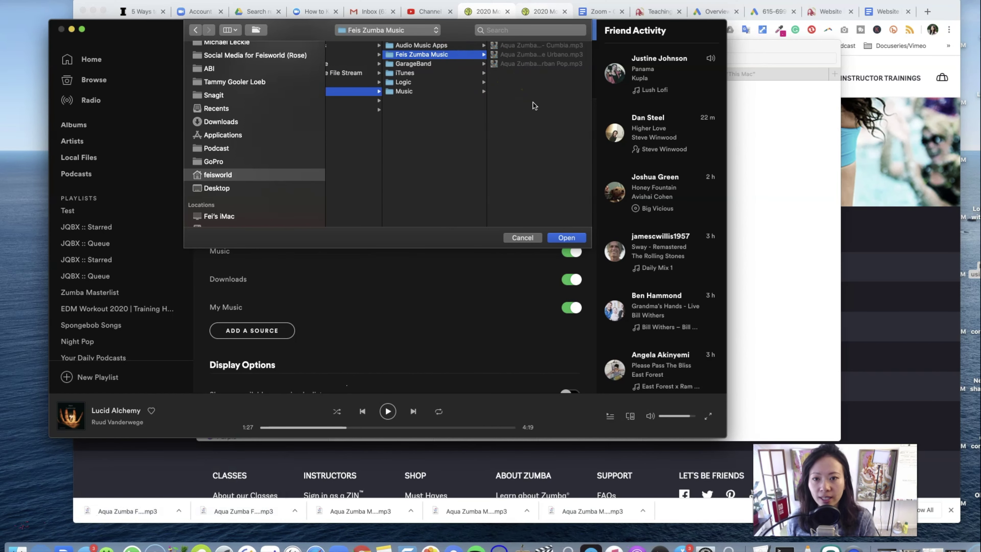
pyautogui.click(558, 238)
pyautogui.click(576, 251)
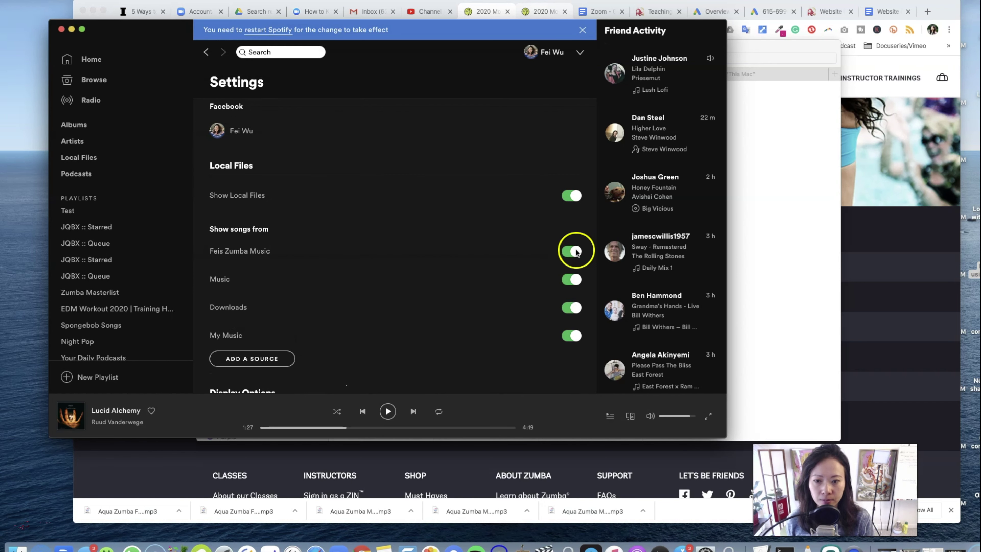
# Restart Spotify to apply the new local-files source and bring its window back to the front.
pyautogui.scroll(-5, 486, 339)
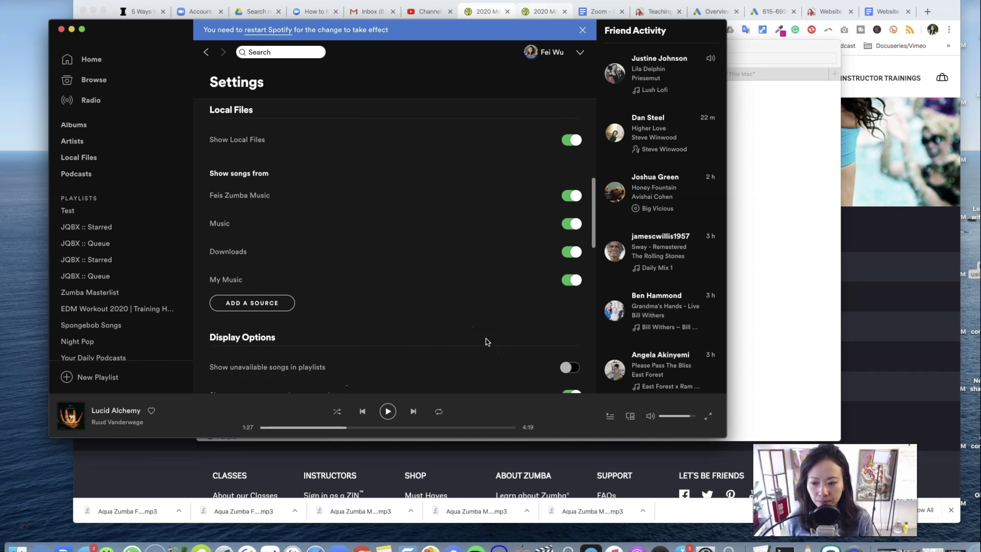
pyautogui.click(550, 294)
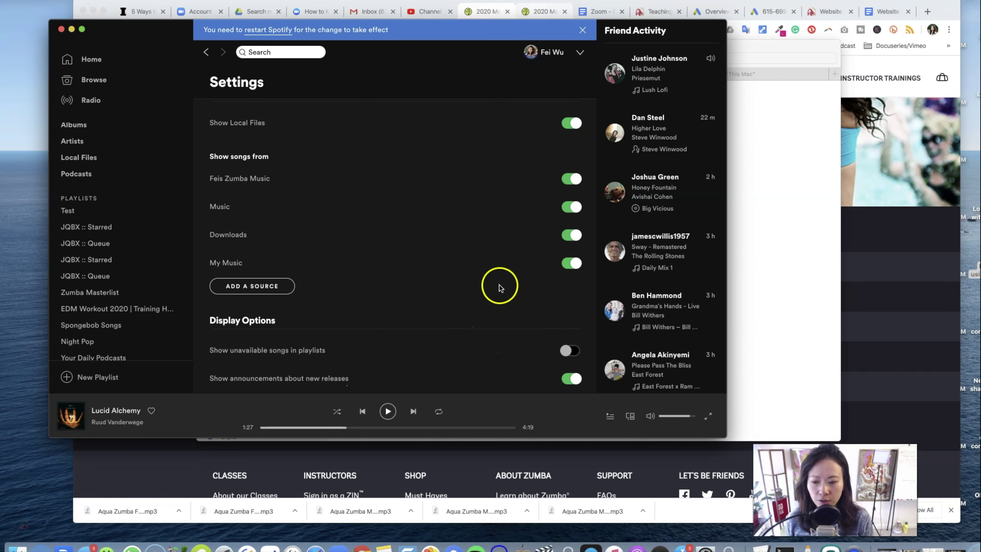
pyautogui.scroll(-5, 535, 331)
pyautogui.scroll(5, 535, 331)
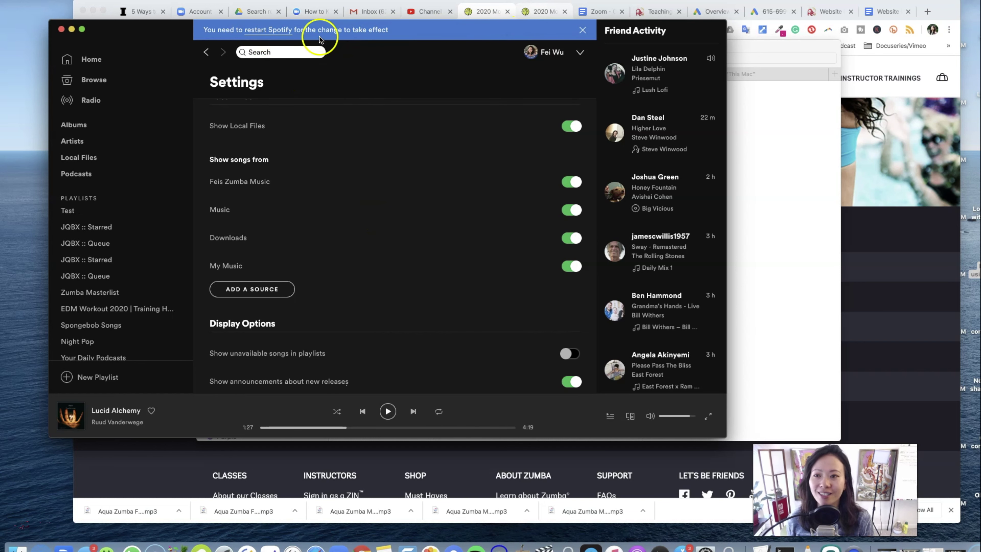
pyautogui.click(281, 34)
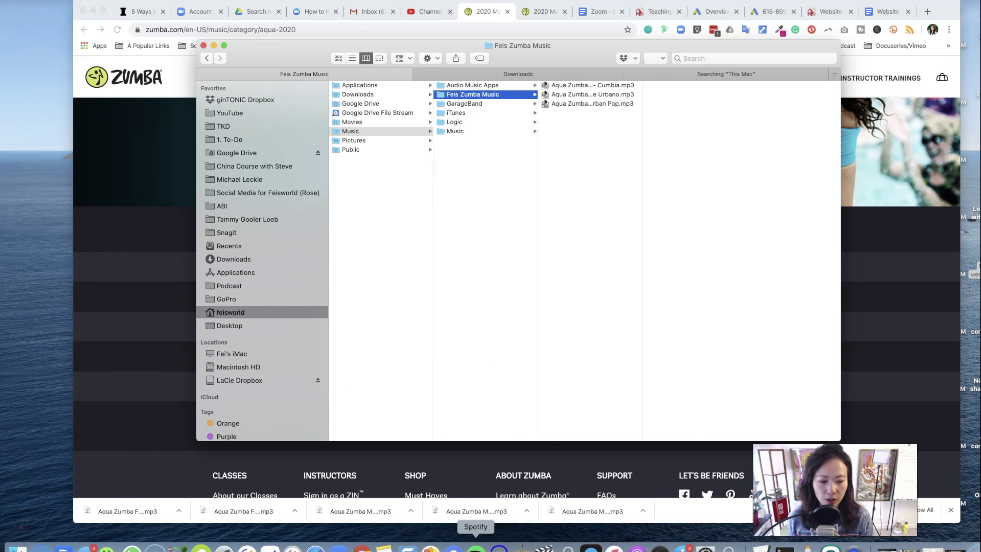
pyautogui.click(476, 549)
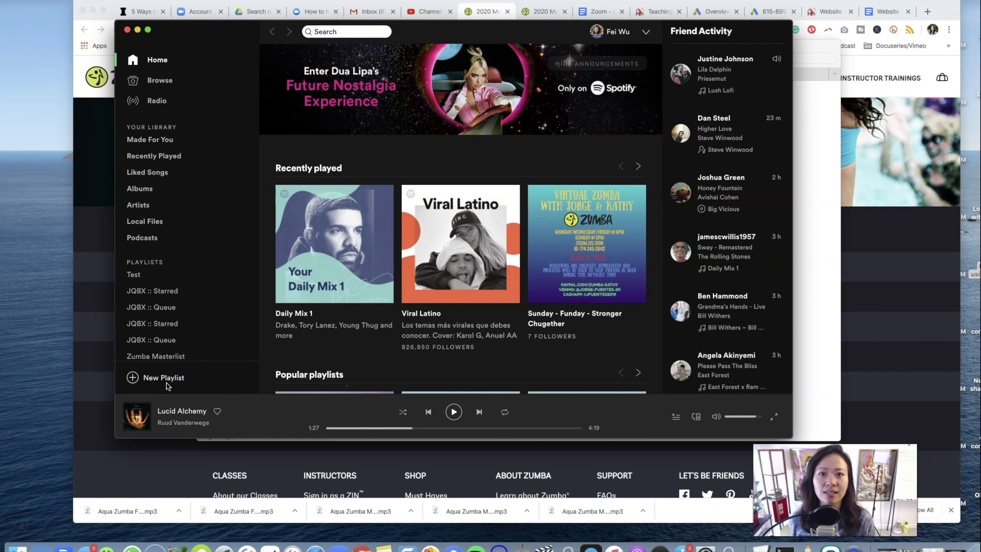
# Create a new playlist named with the owner's first name followed by "Zumba Playlist", leaving the description empty.
pyautogui.click(145, 382)
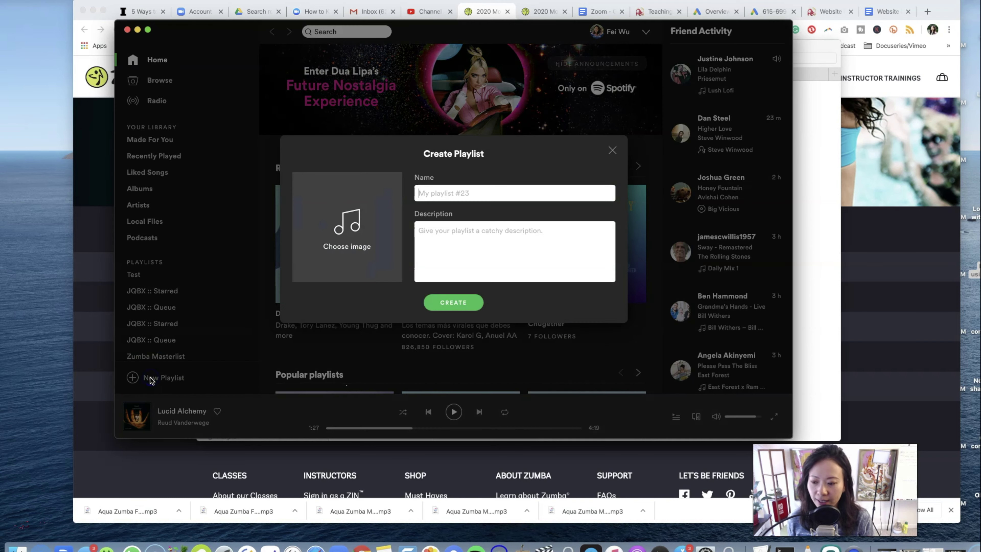
pyautogui.write('Fe8')
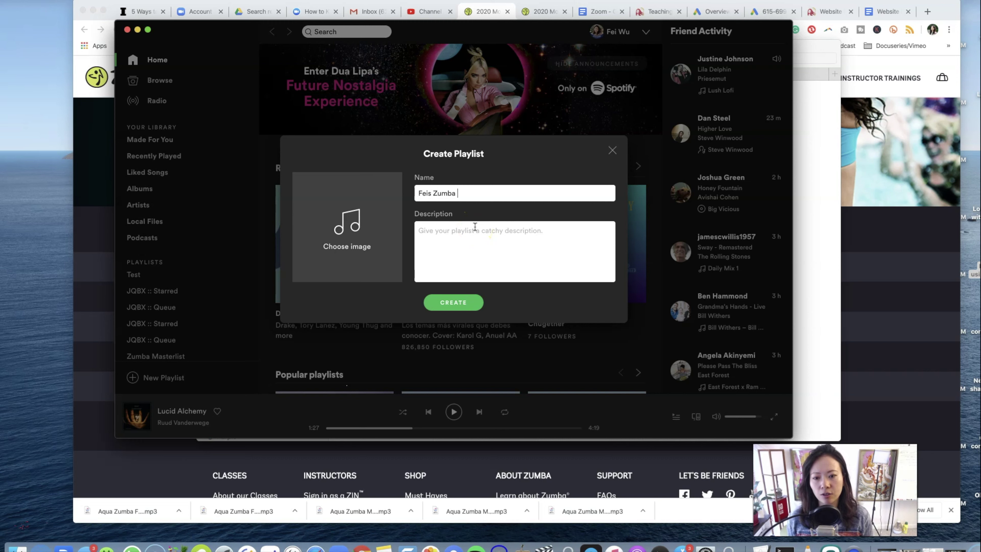
pyautogui.click(477, 244)
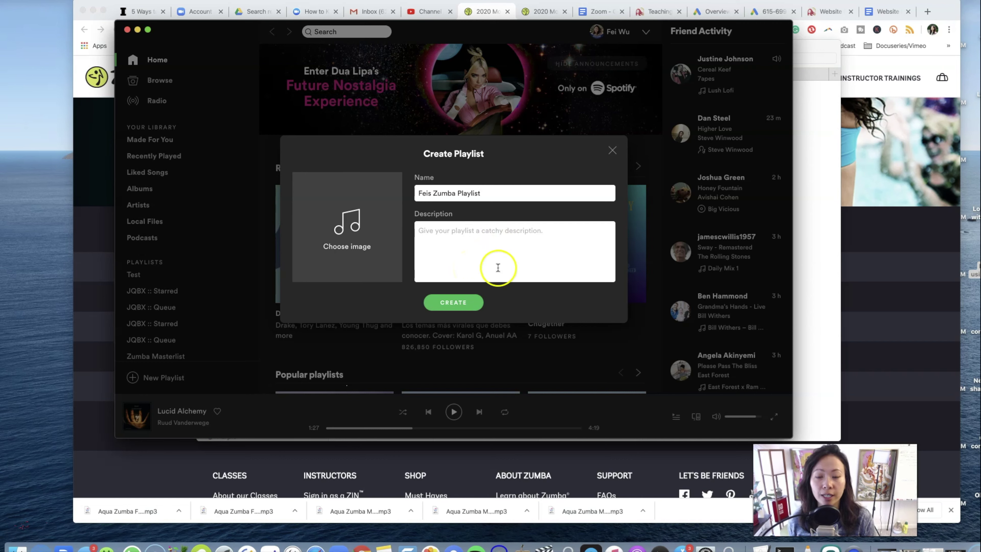
pyautogui.click(459, 301)
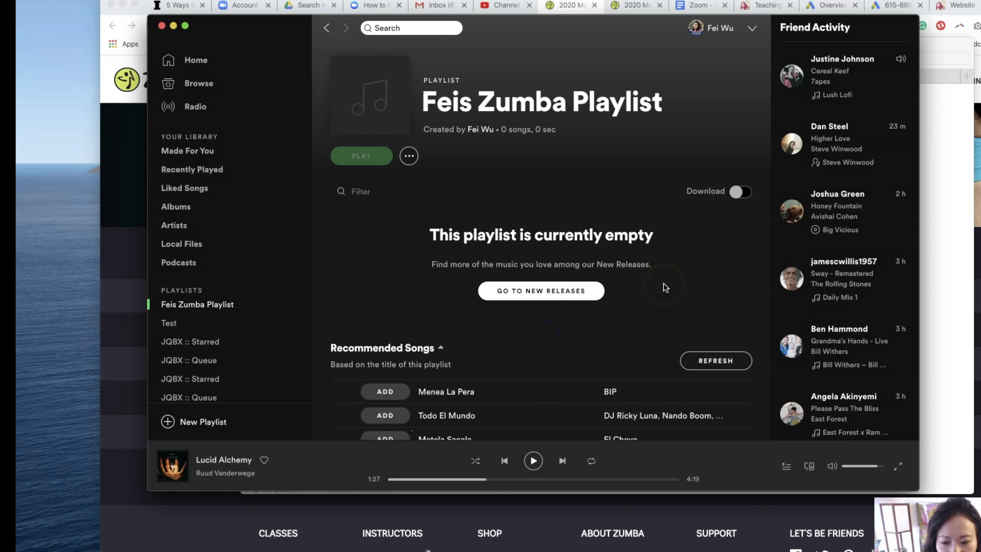
pyautogui.scroll(-3, 615, 337)
pyautogui.scroll(3, 614, 336)
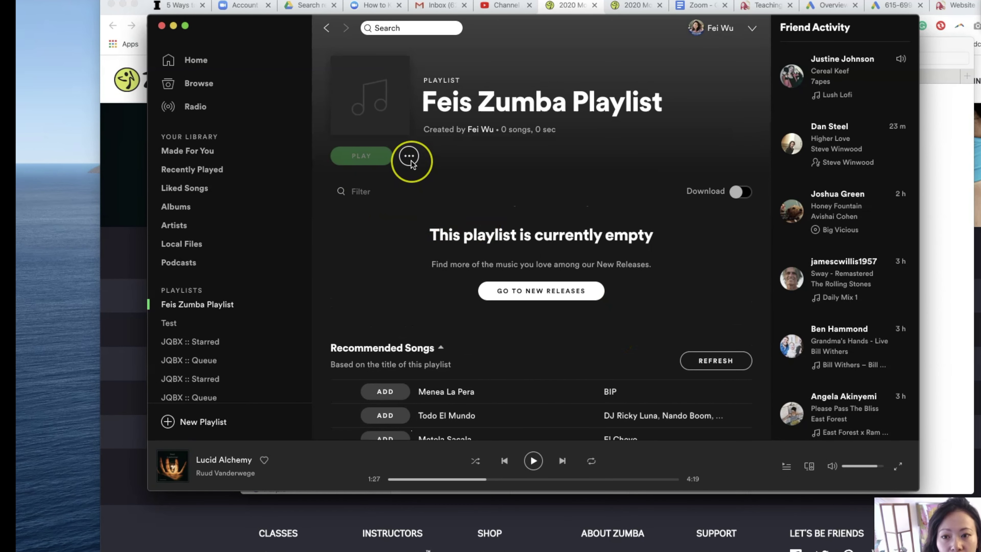
pyautogui.click(352, 191)
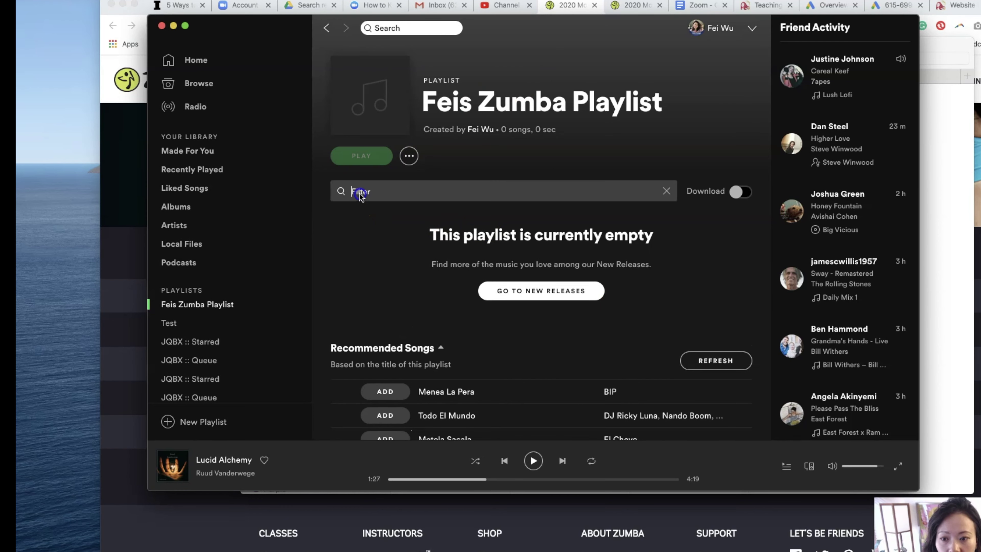
# Arrange the Spotify and Finder windows side by side and widen Finder's file column to show the full MP3 names.
pyautogui.moveTo(661, 27); pyautogui.dragTo(533, 17)
pyautogui.click(905, 128)
pyautogui.moveTo(622, 46); pyautogui.dragTo(864, 68)
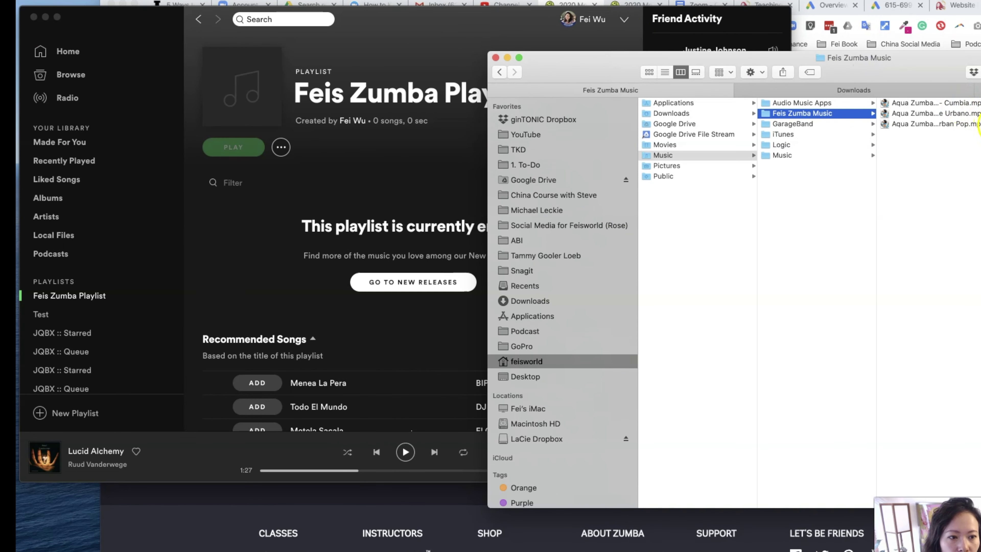
pyautogui.moveTo(980, 128); pyautogui.dragTo(980, 128)
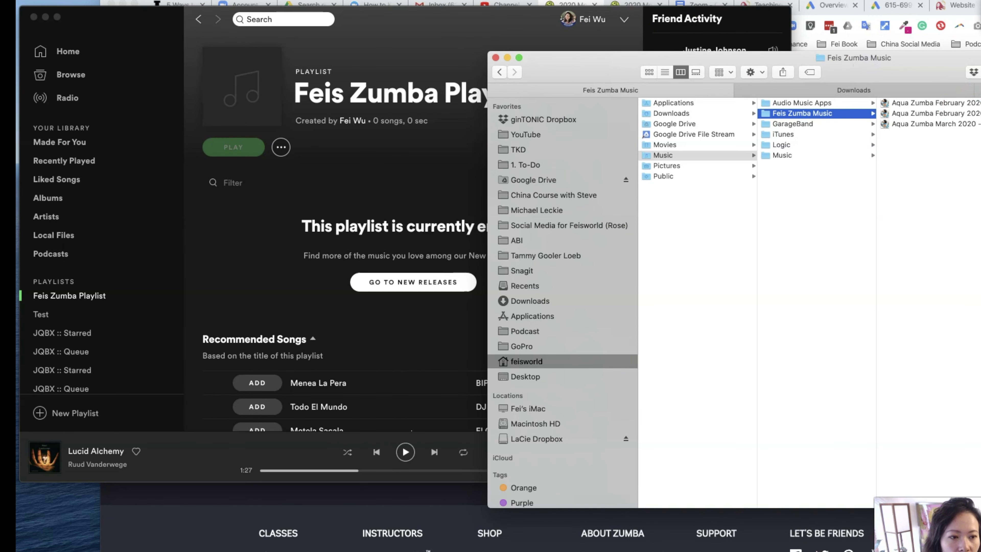
pyautogui.moveTo(920, 71); pyautogui.dragTo(860, 138)
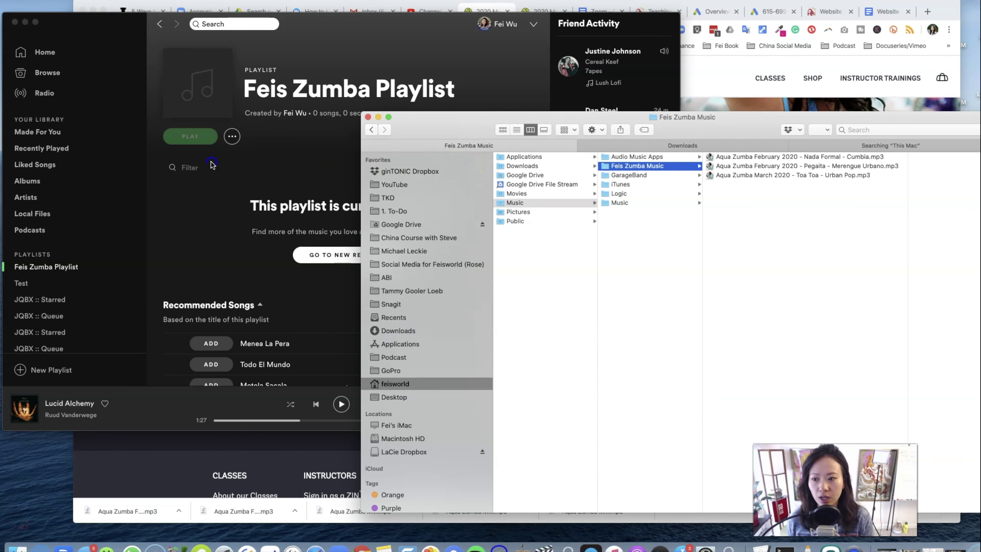
# Try filtering the new playlist for the downloaded Aqua Zumba tracks.
pyautogui.click(388, 185)
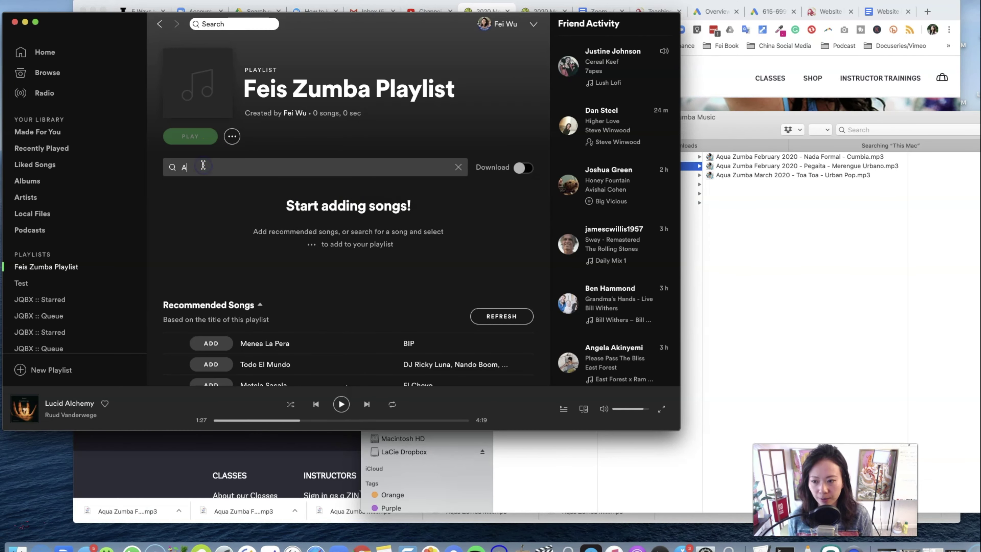
pyautogui.click(190, 166)
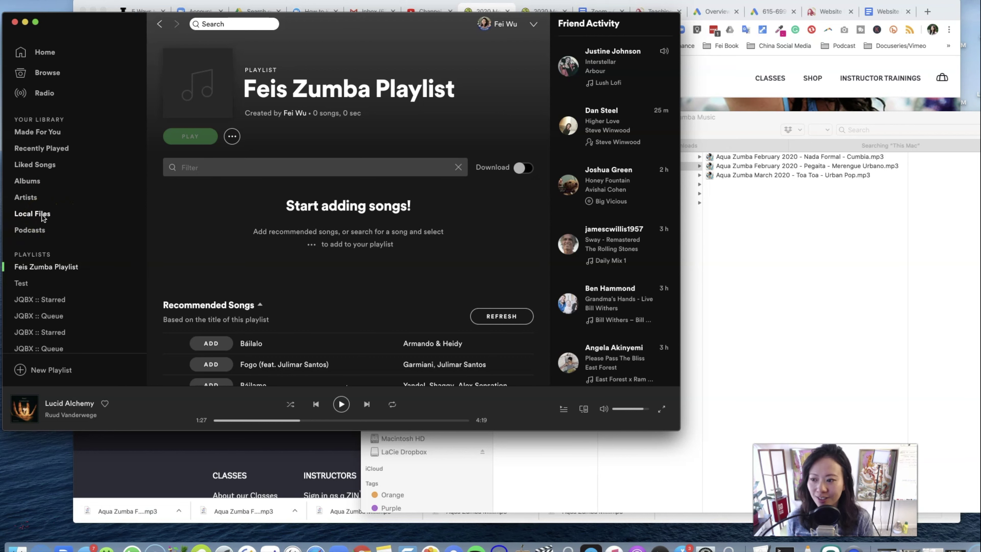
# Open Spotify's Local Files list and filter it by "Aqua" to compare the tracks with the MP3 files in Finder.
pyautogui.click(33, 214)
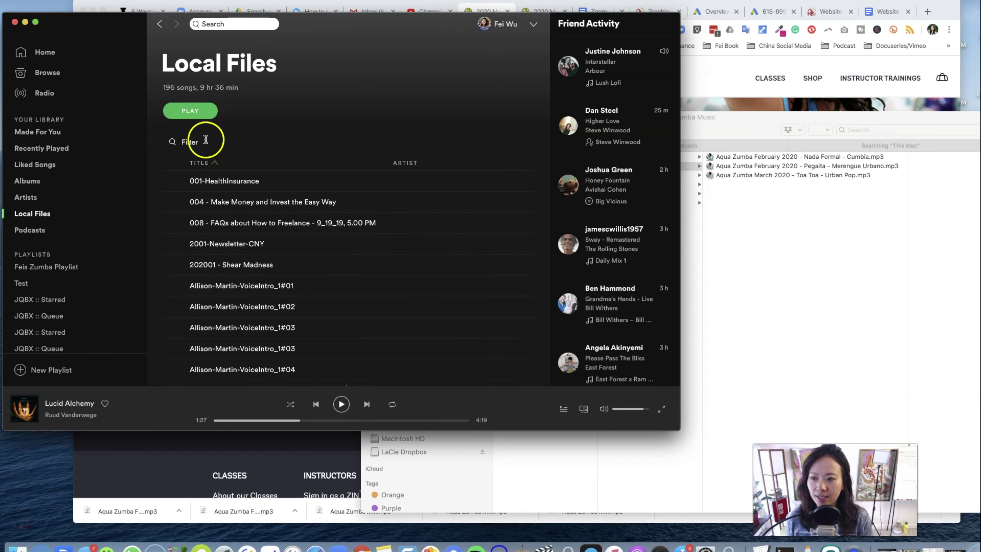
pyautogui.scroll(-3, 274, 275)
pyautogui.scroll(-5, 274, 276)
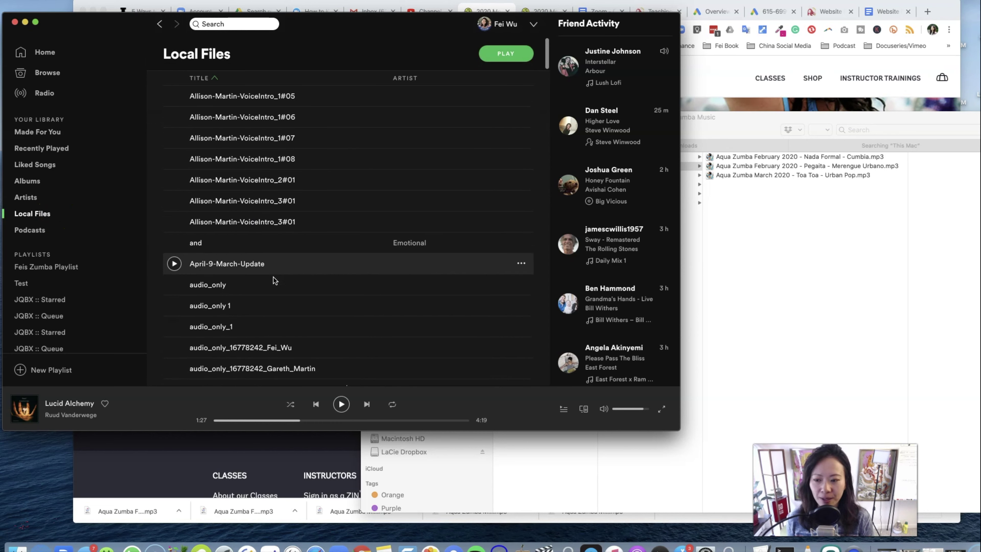
pyautogui.scroll(10, 273, 277)
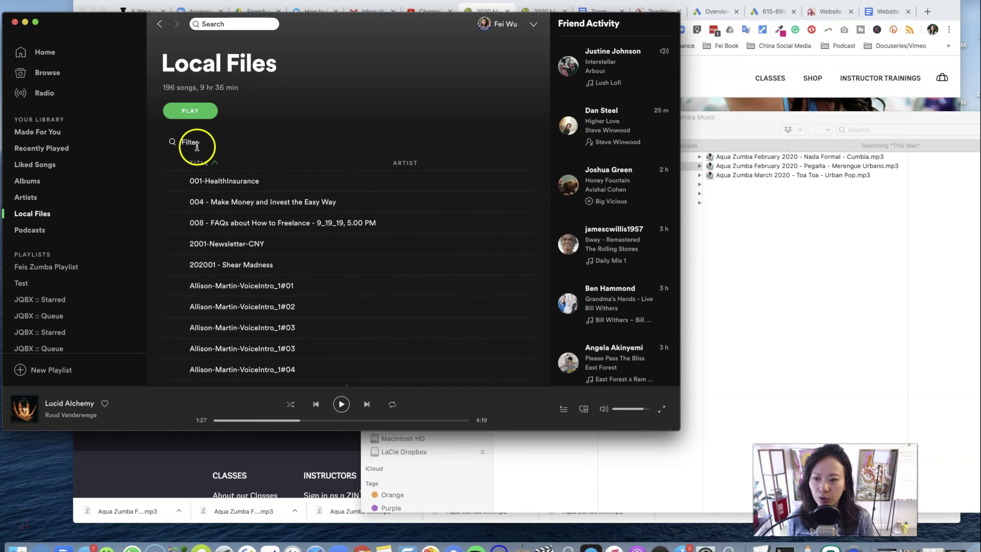
pyautogui.click(198, 141)
pyautogui.write('A')
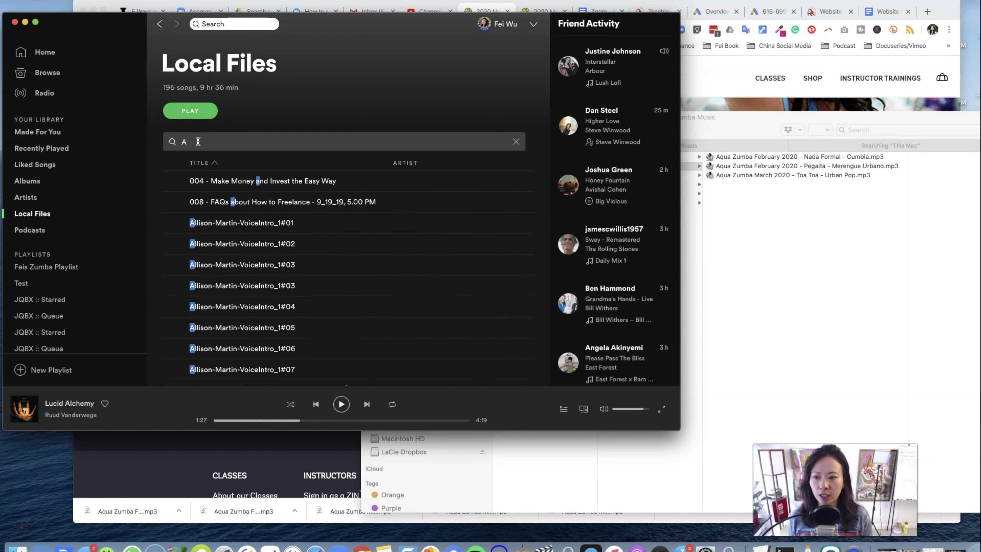
pyautogui.write('qua')
pyautogui.click(246, 157)
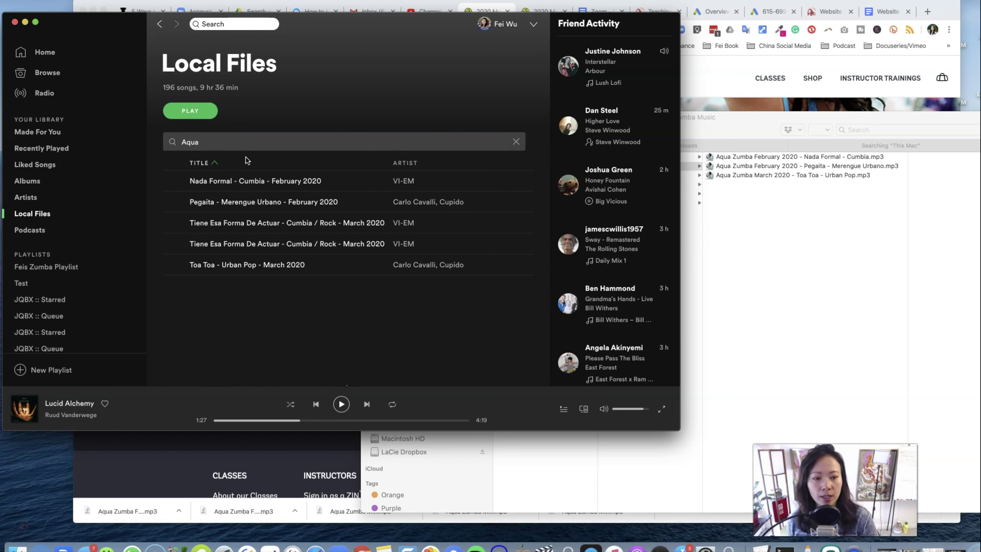
pyautogui.click(749, 239)
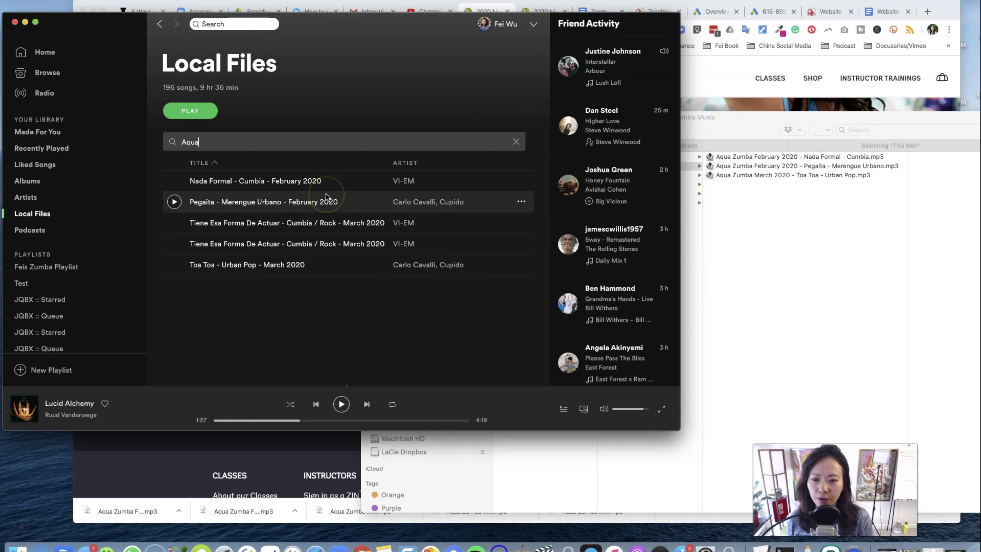
pyautogui.click(335, 268)
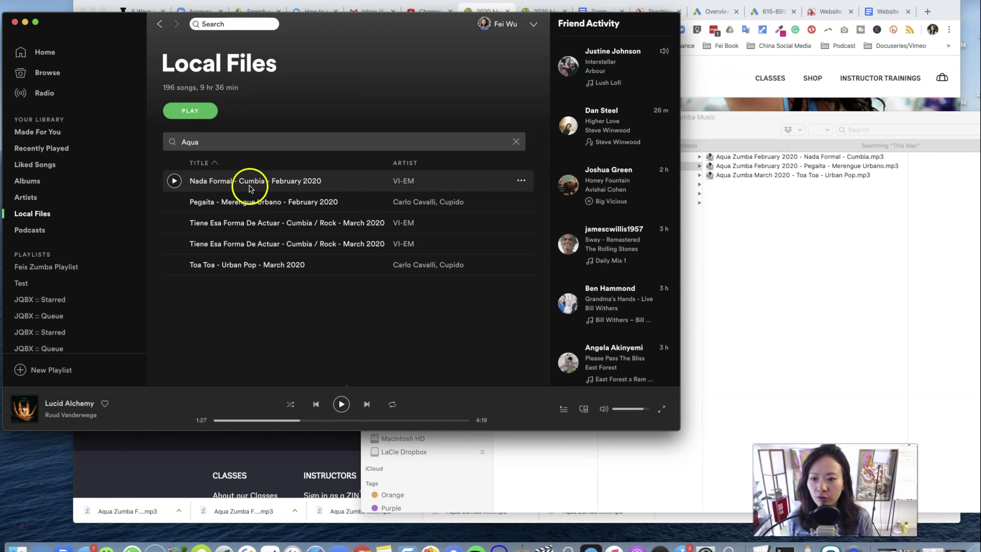
# Add the local tracks Nada Formal, Pegaita and the first Tiene Esa Forma De Actuar entry to the new Zumba playlist.
pyautogui.click(520, 181)
pyautogui.moveTo(563, 260)
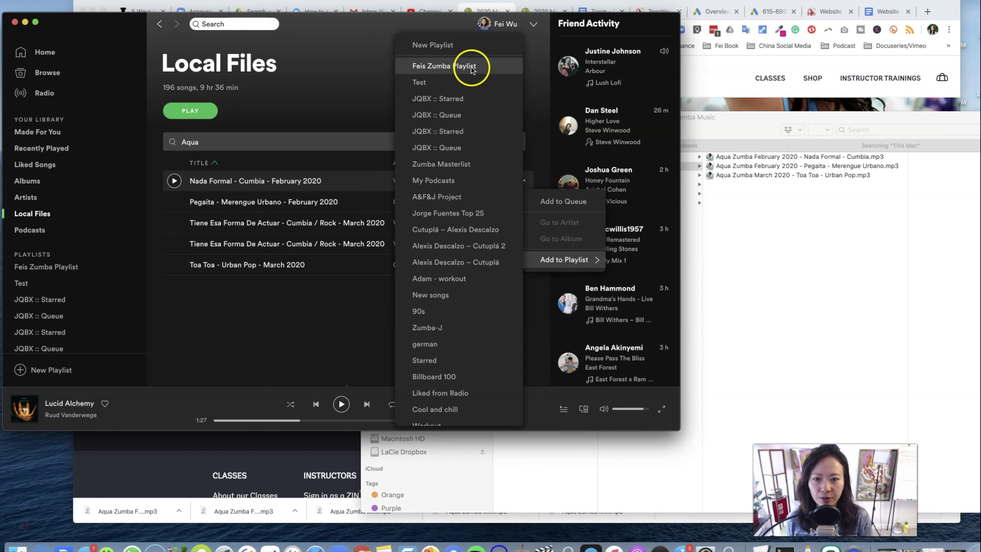
pyautogui.click(480, 69)
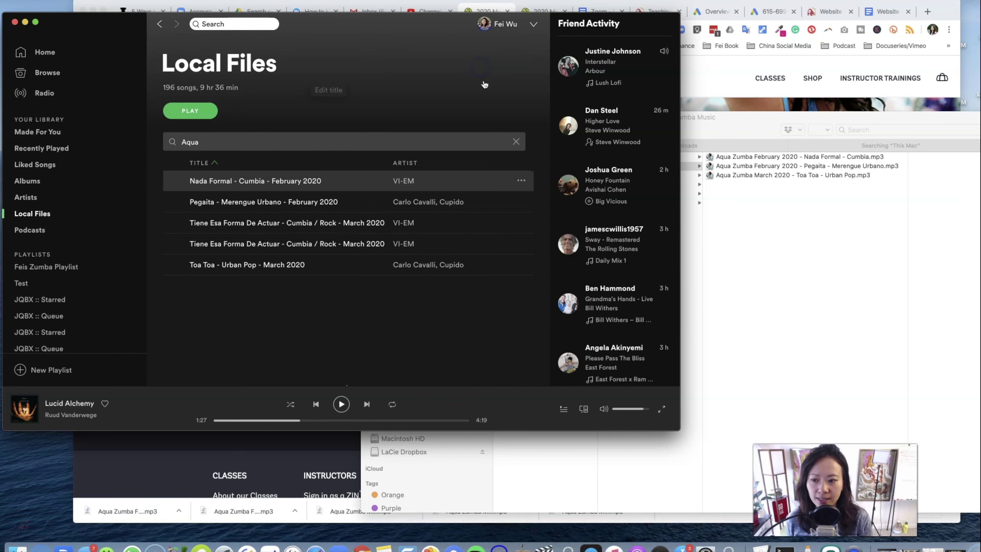
pyautogui.click(524, 202)
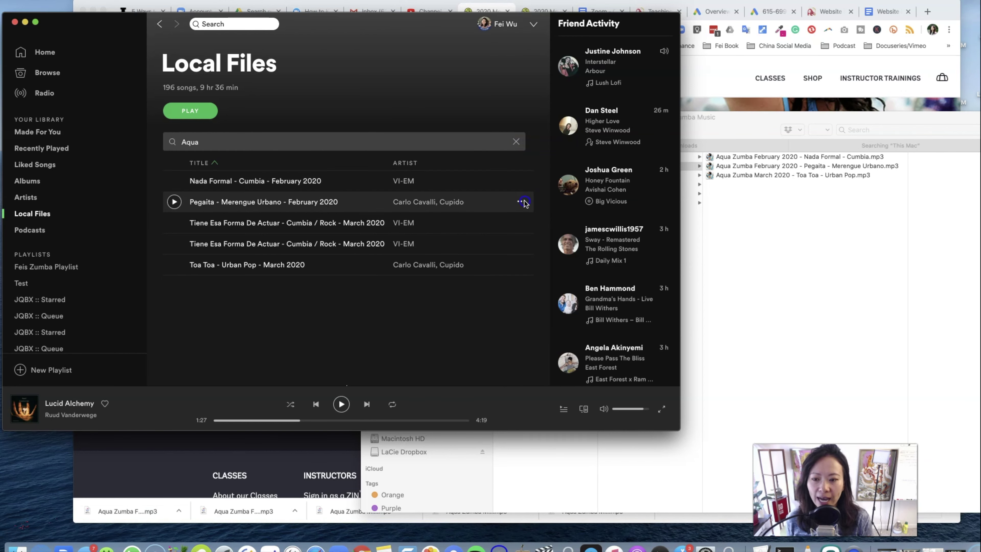
pyautogui.moveTo(570, 279)
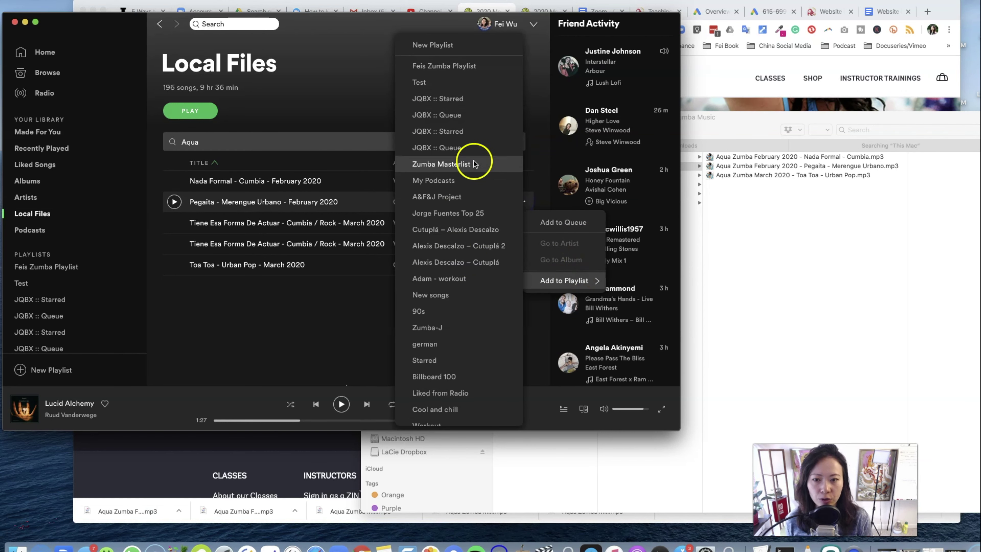
pyautogui.click(469, 67)
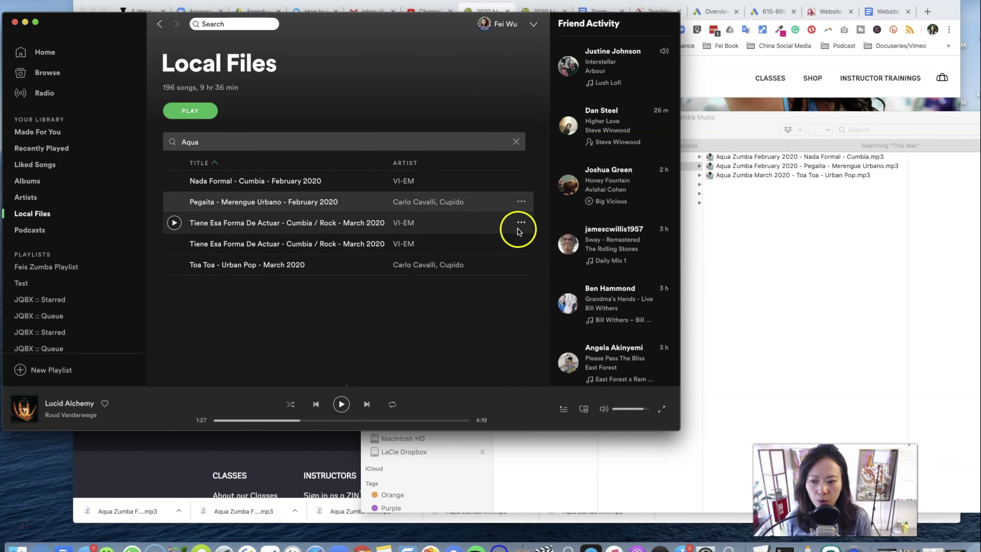
pyautogui.click(521, 224)
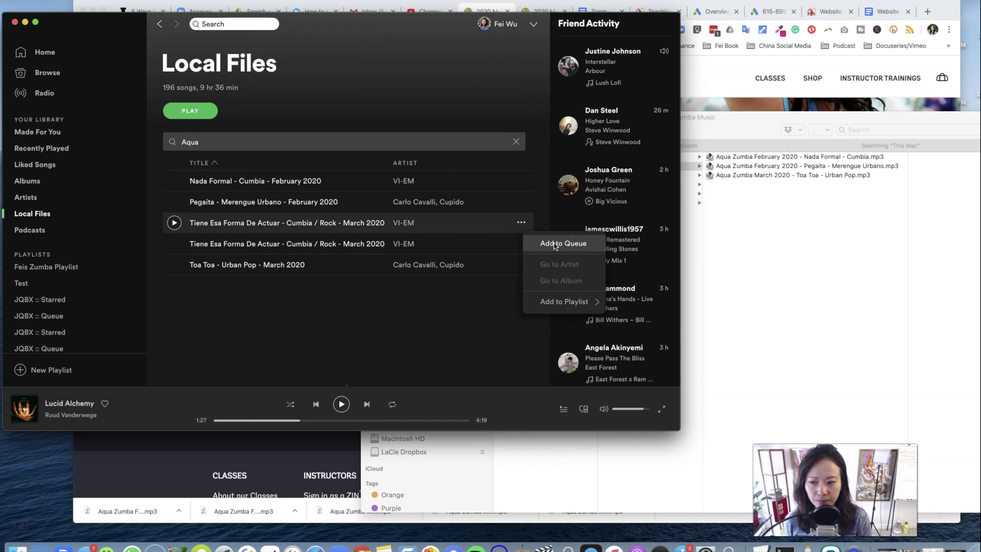
pyautogui.moveTo(560, 300)
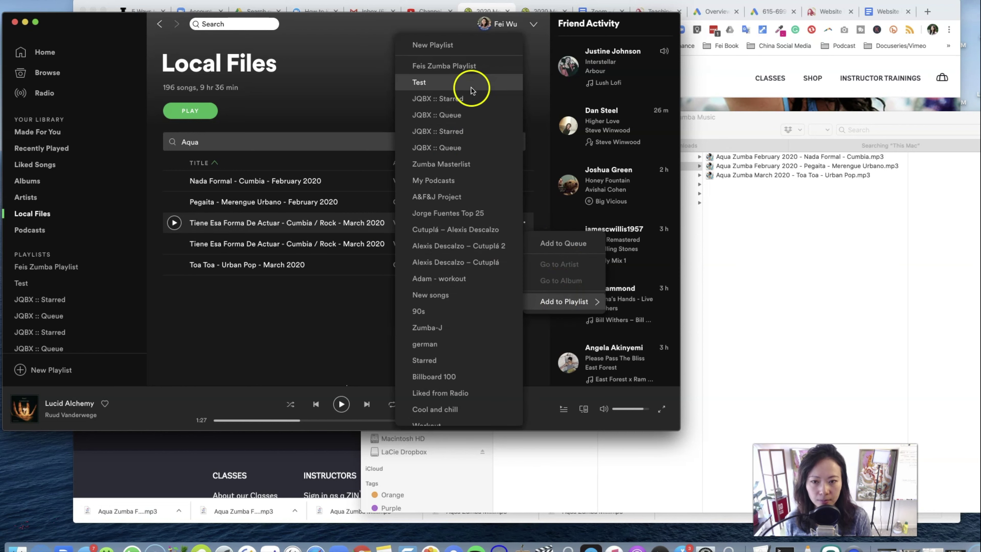
pyautogui.click(471, 65)
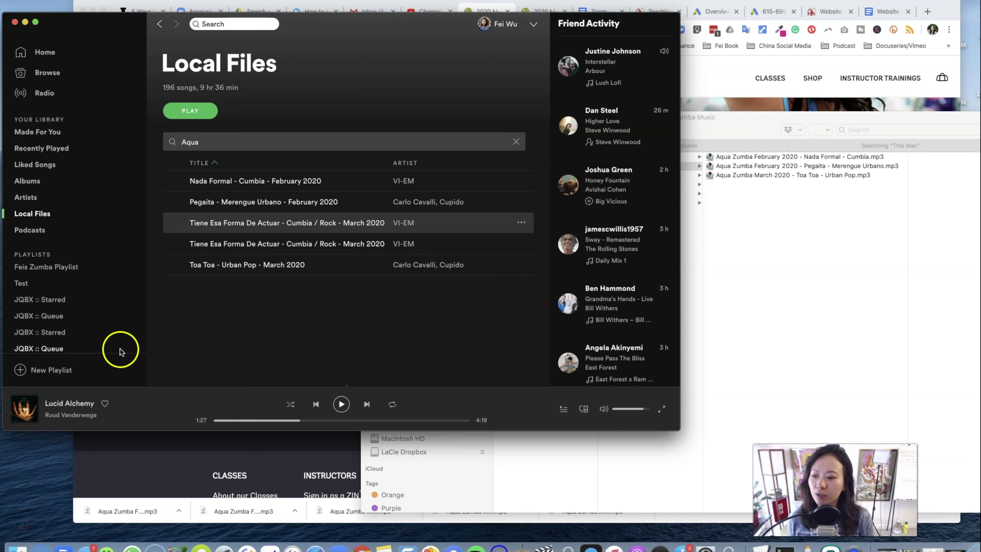
# Turn on downloading for the new Zumba playlist and test playback of its Nada Formal and Pegaita tracks.
pyautogui.click(54, 266)
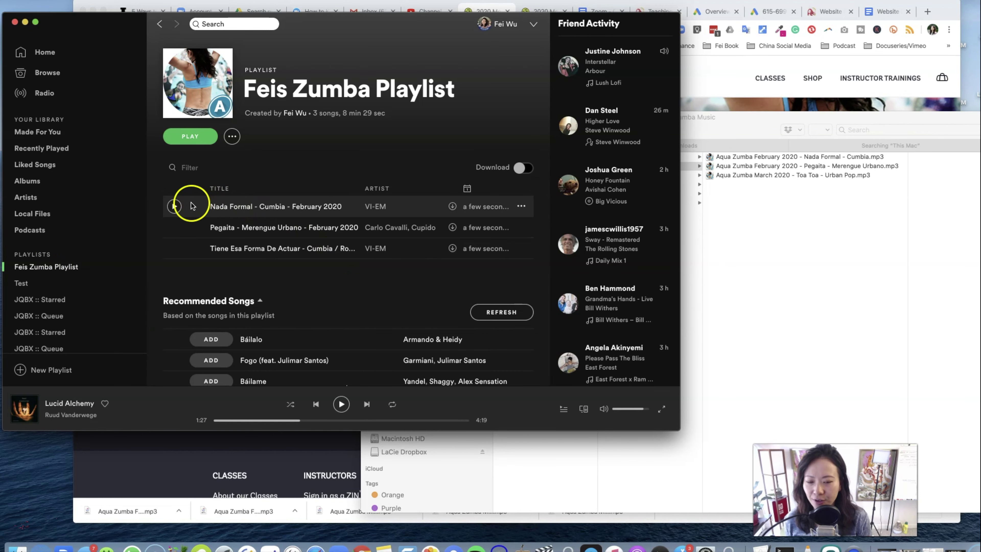
pyautogui.click(521, 168)
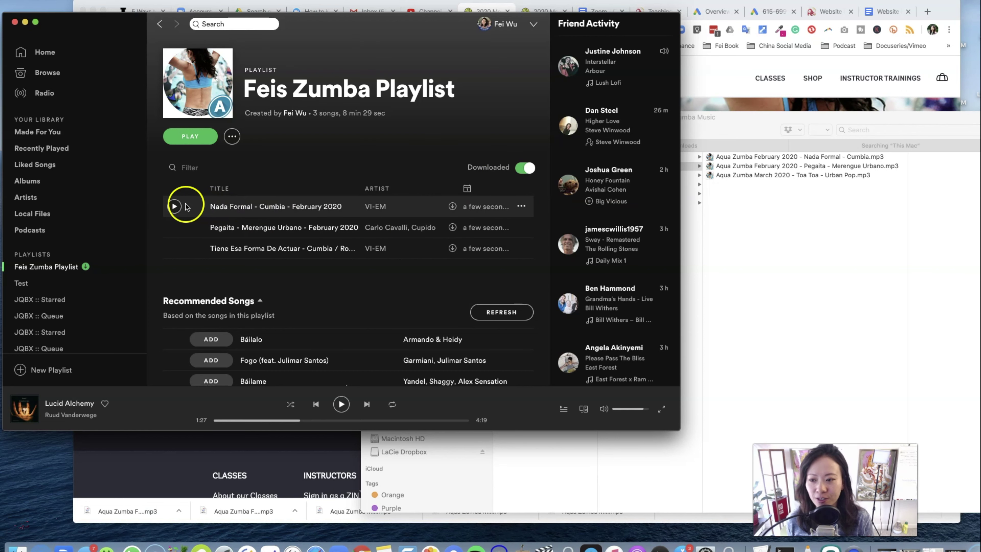
pyautogui.click(173, 206)
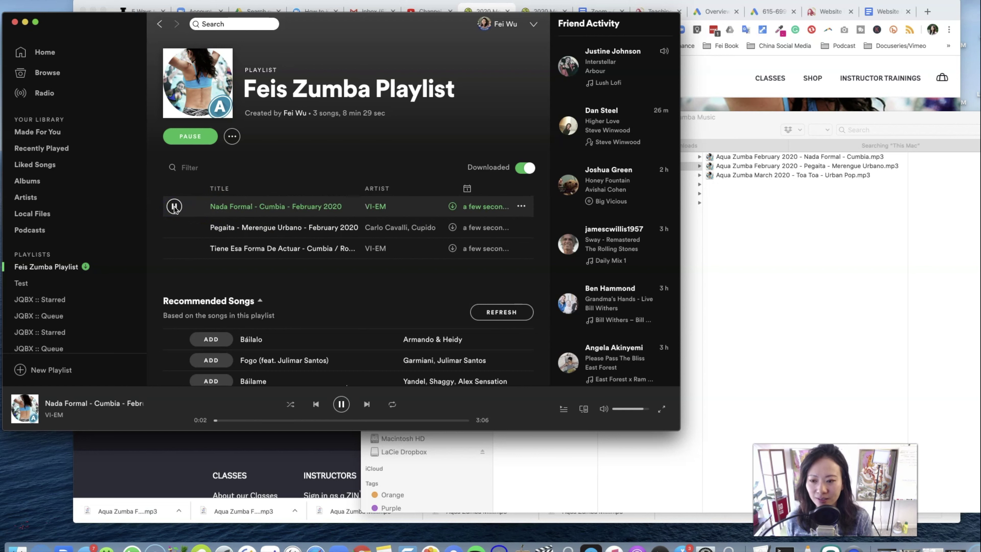
pyautogui.click(174, 227)
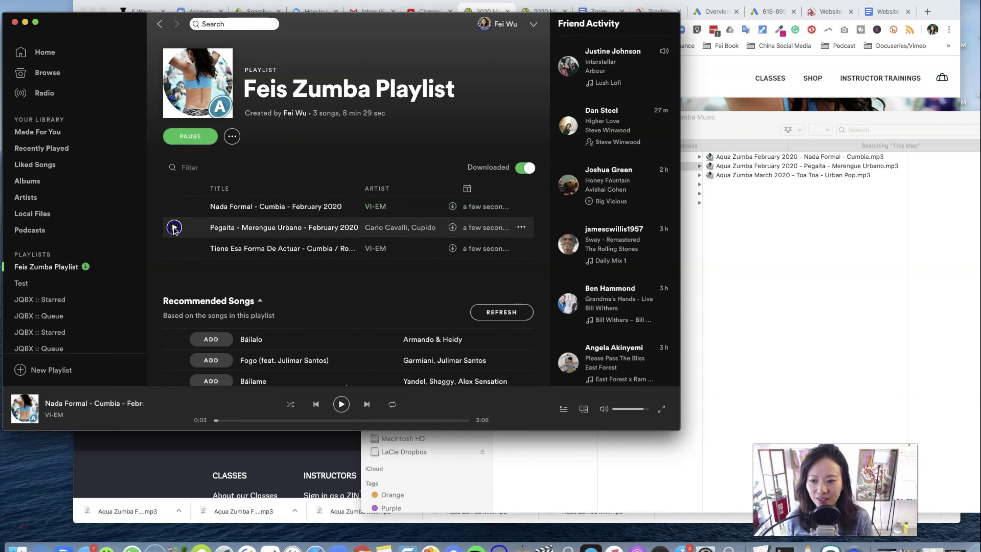